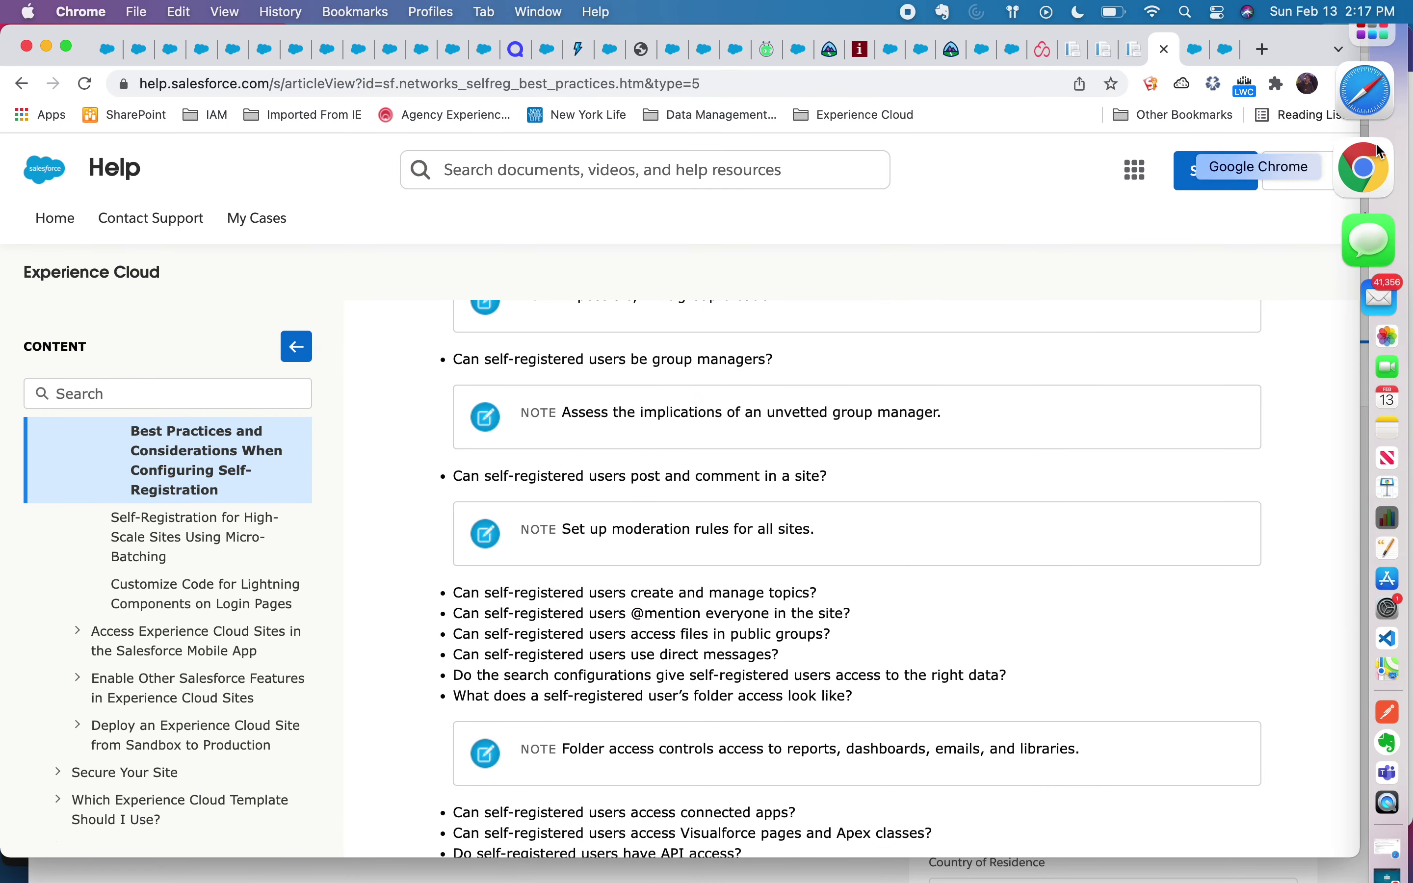
Step: Look over the Trailhead project instructions, then return to the playground's welcome page
{"action": "left_click", "coordinate": [1381, 153]}
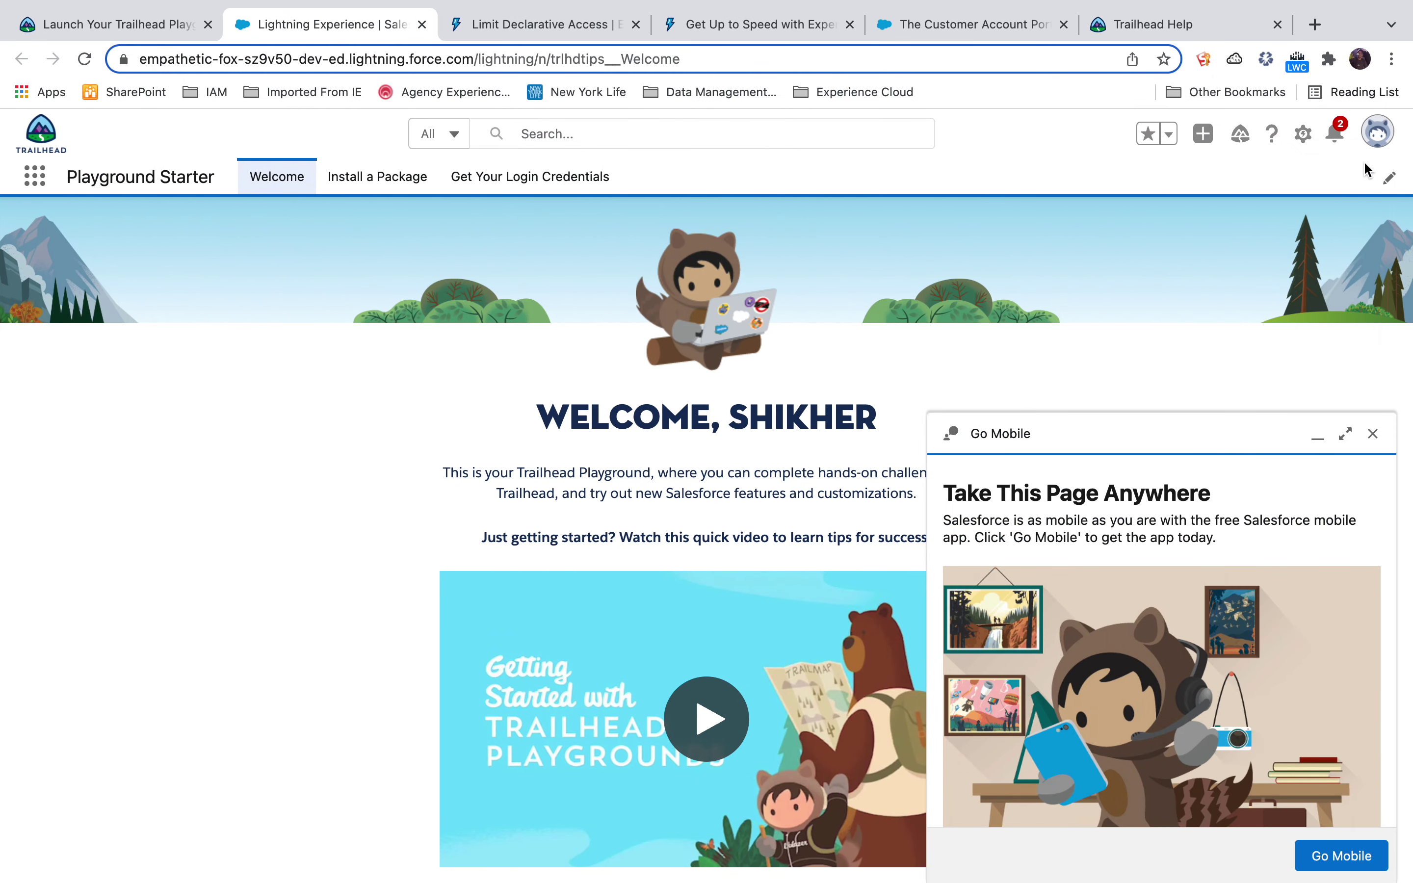
{"action": "left_click", "coordinate": [174, 28]}
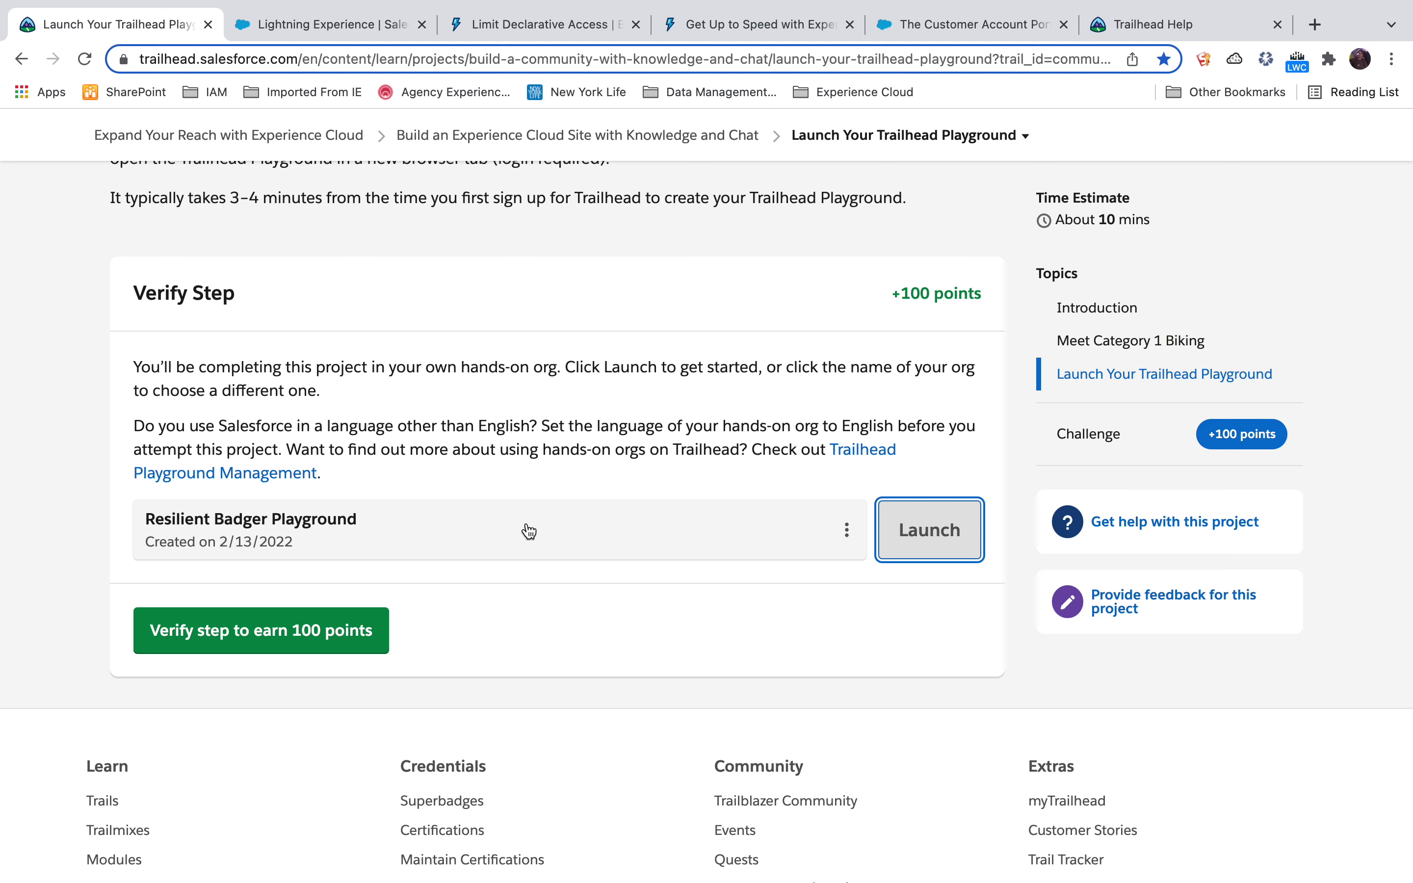
{"action": "left_click", "coordinate": [352, 35]}
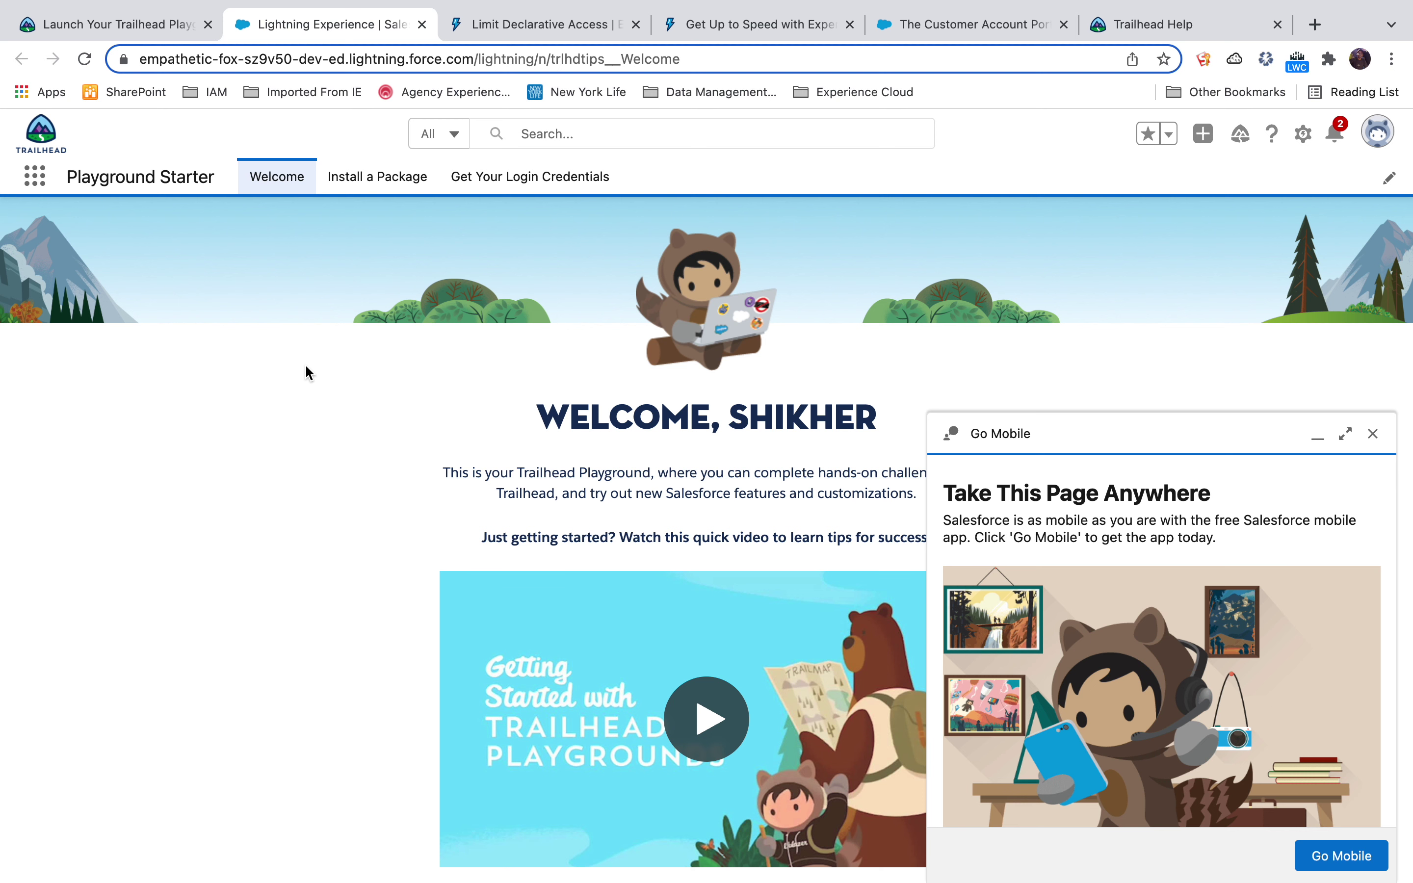
Step: Hide the Go Mobile panel and launch Setup in a new tab from the gear menu
{"action": "left_click", "coordinate": [1317, 439]}
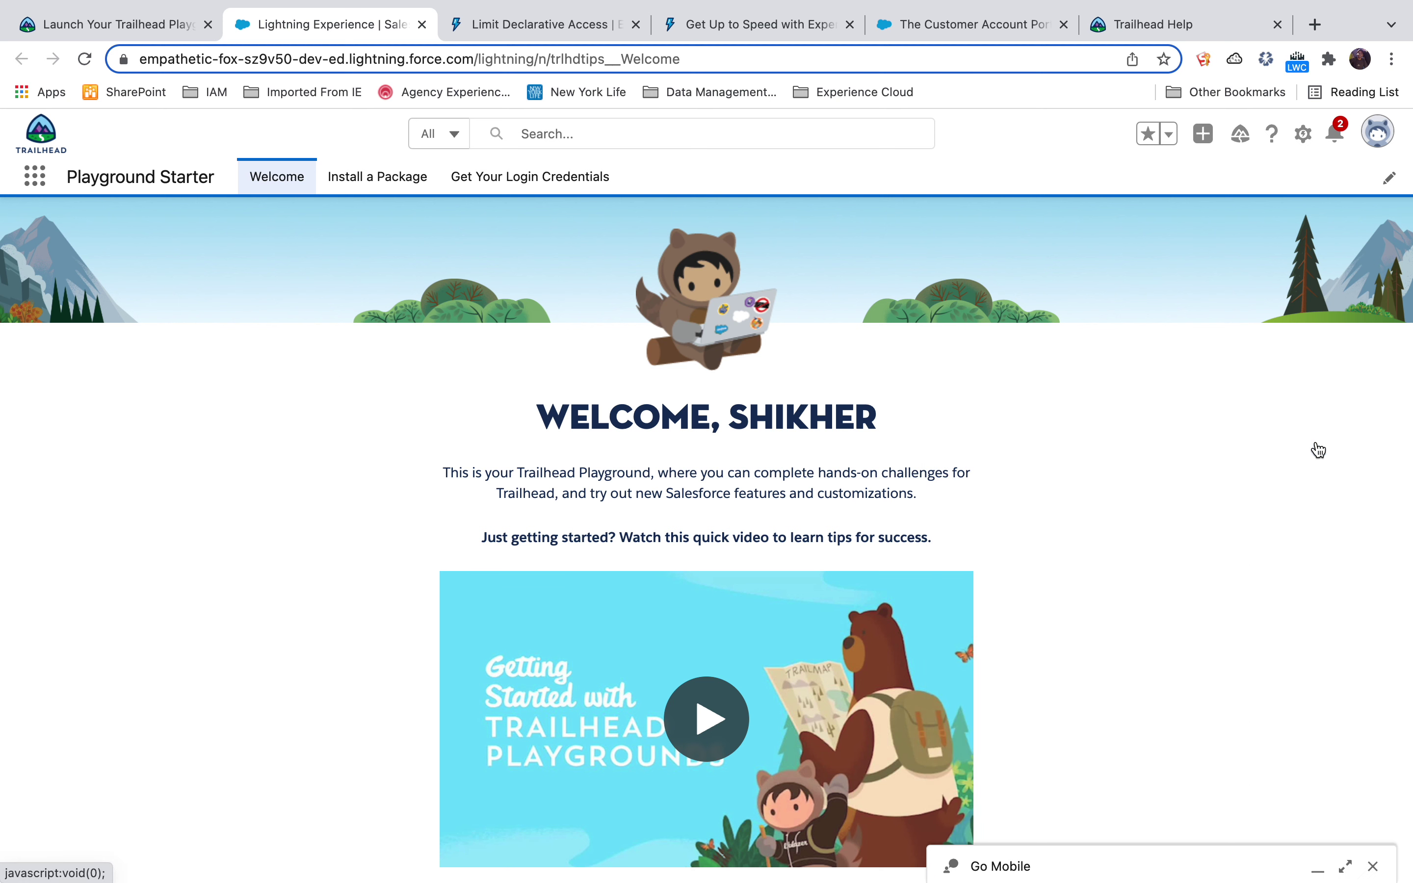
{"action": "left_click", "coordinate": [1302, 135]}
{"action": "left_click", "coordinate": [1256, 190]}
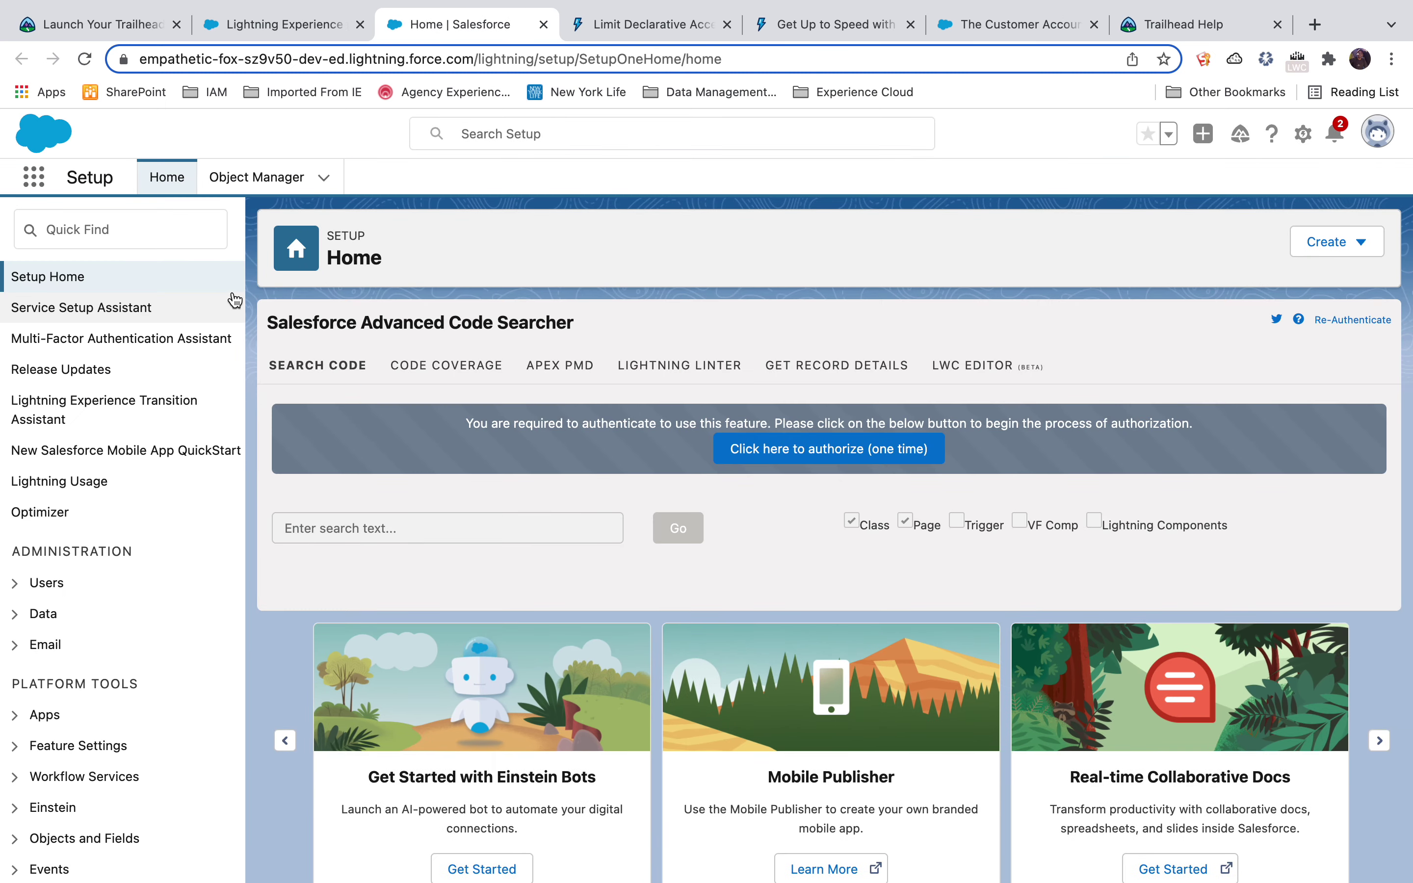
Step: Find 'digi' in Quick Find, open Digital Experiences Settings, and minimize the walkthrough tips
{"action": "left_click", "coordinate": [179, 229]}
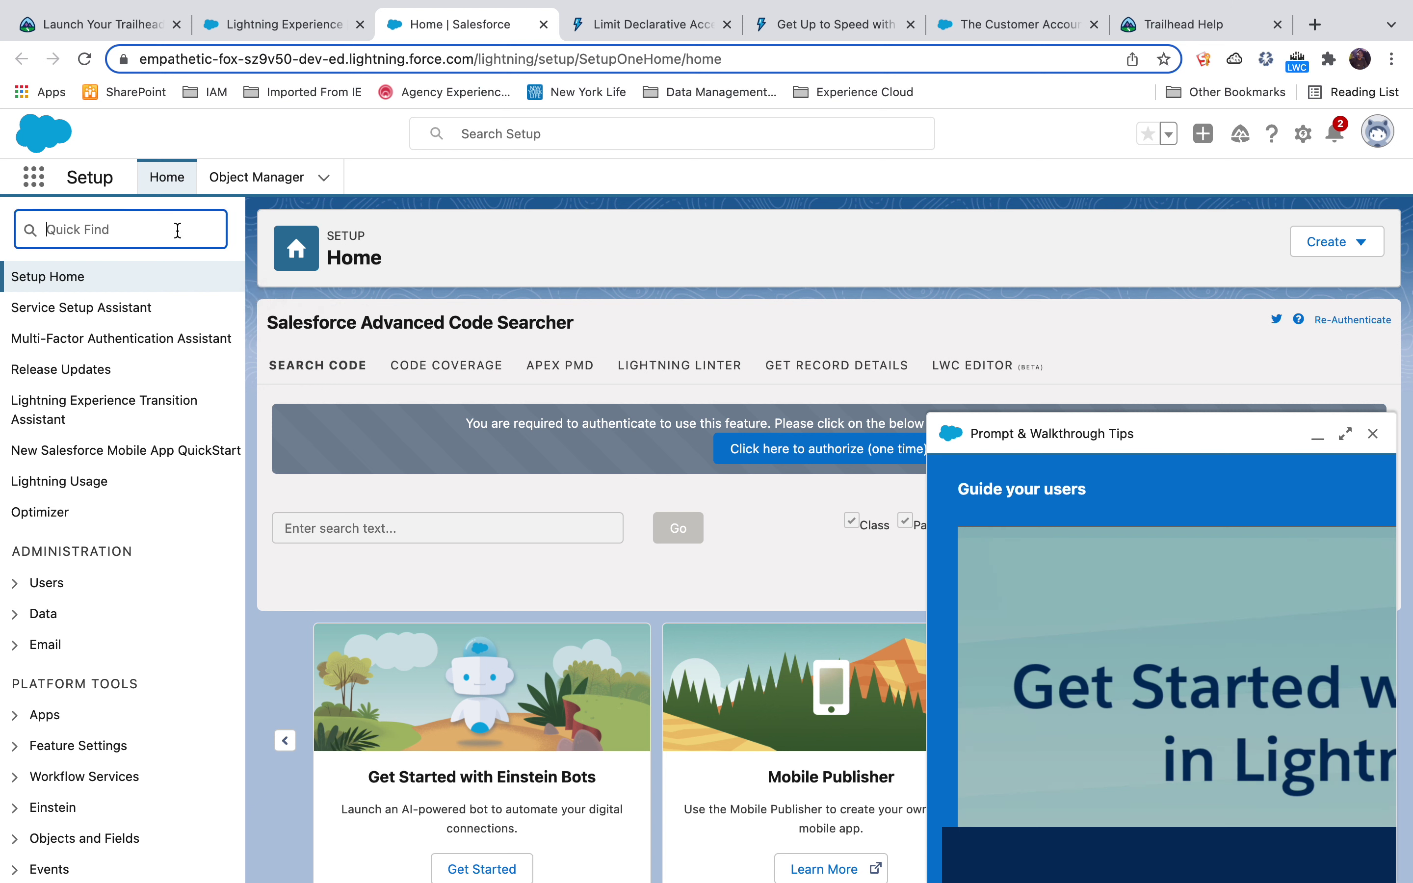
{"action": "type", "text": "digi"}
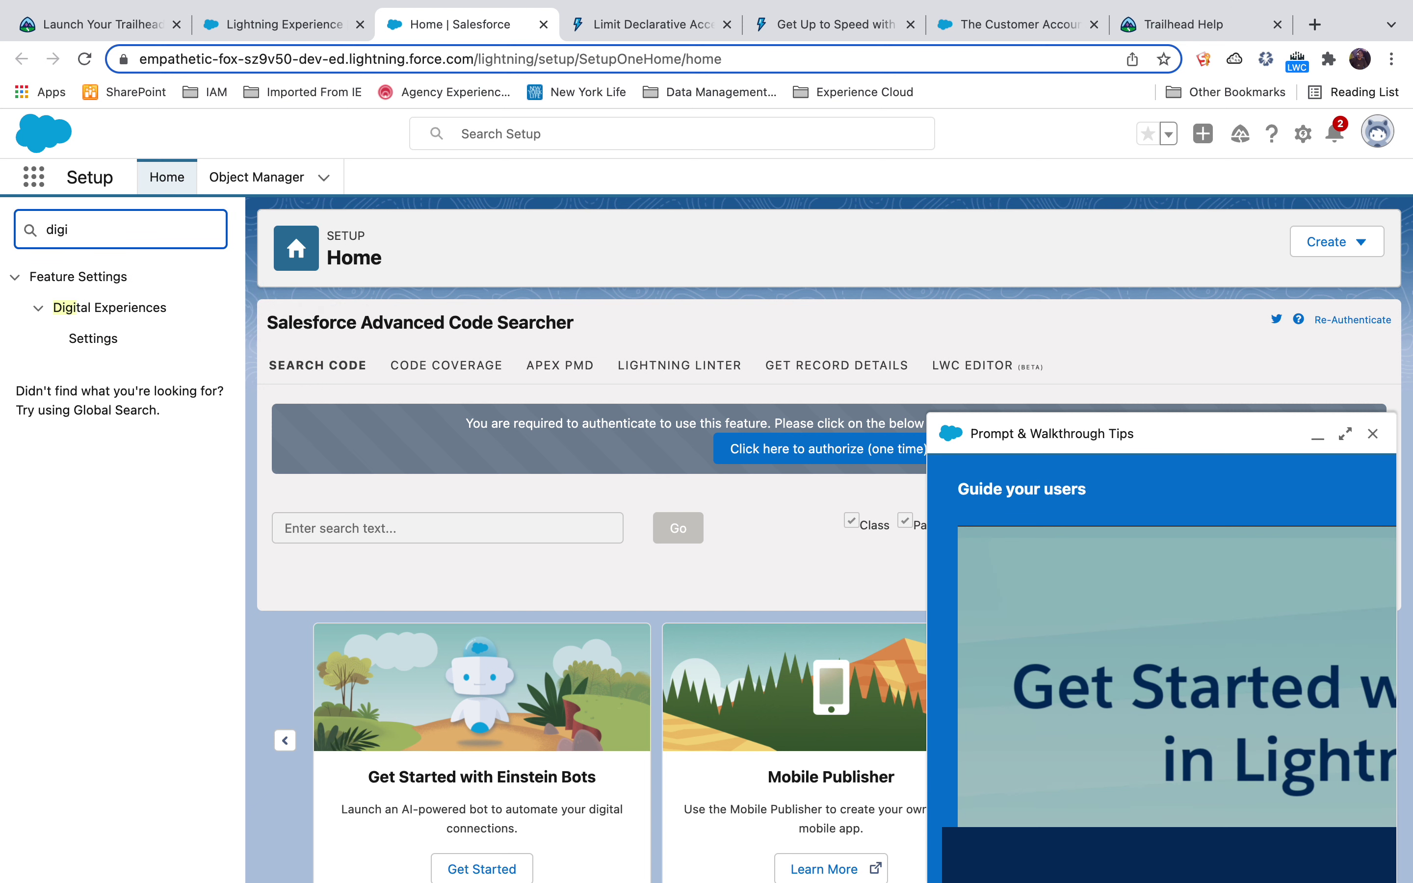
{"action": "left_click", "coordinate": [119, 346]}
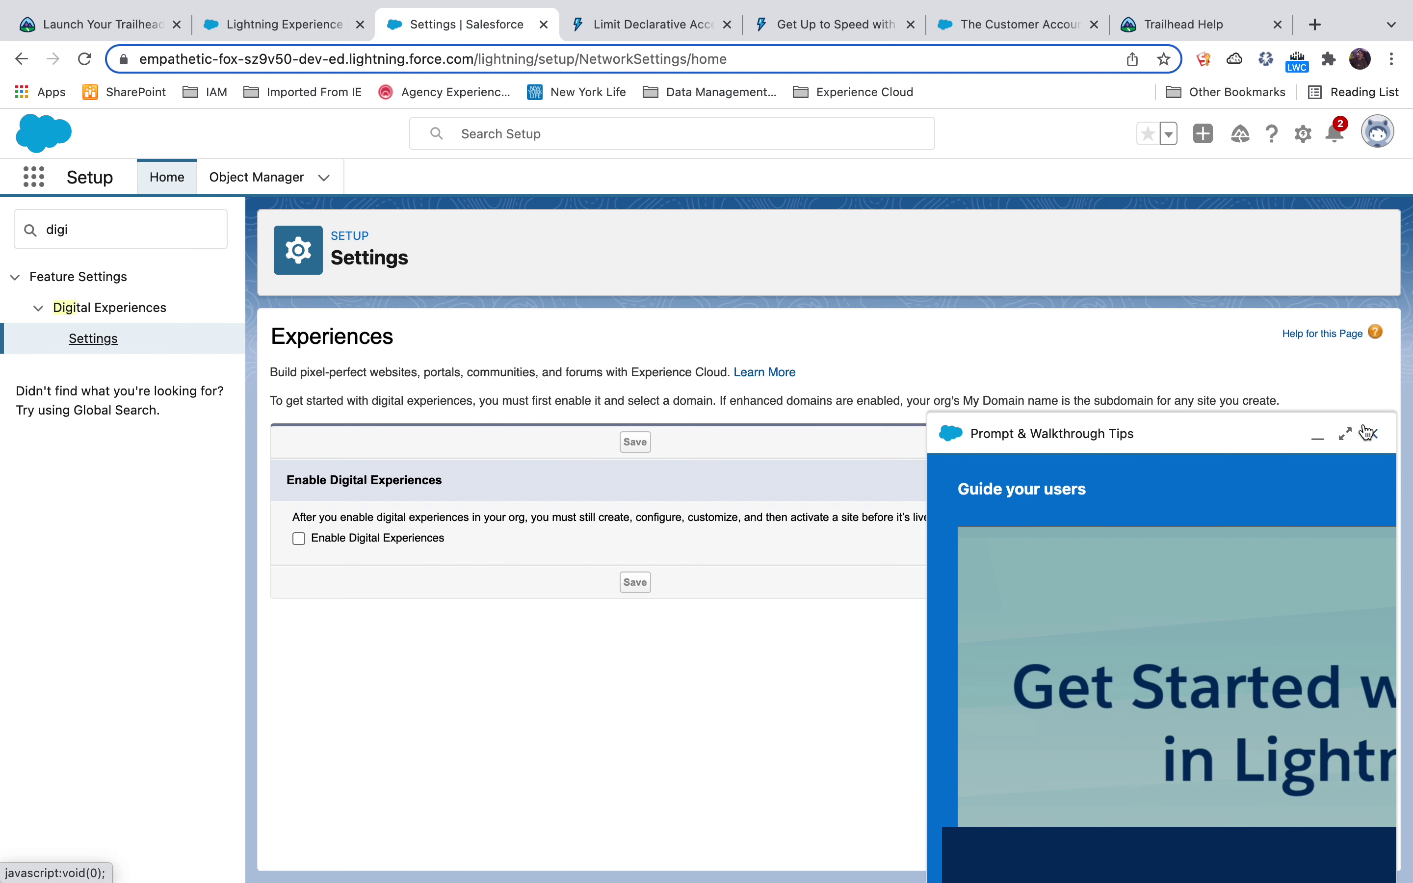
{"action": "left_click", "coordinate": [1327, 444]}
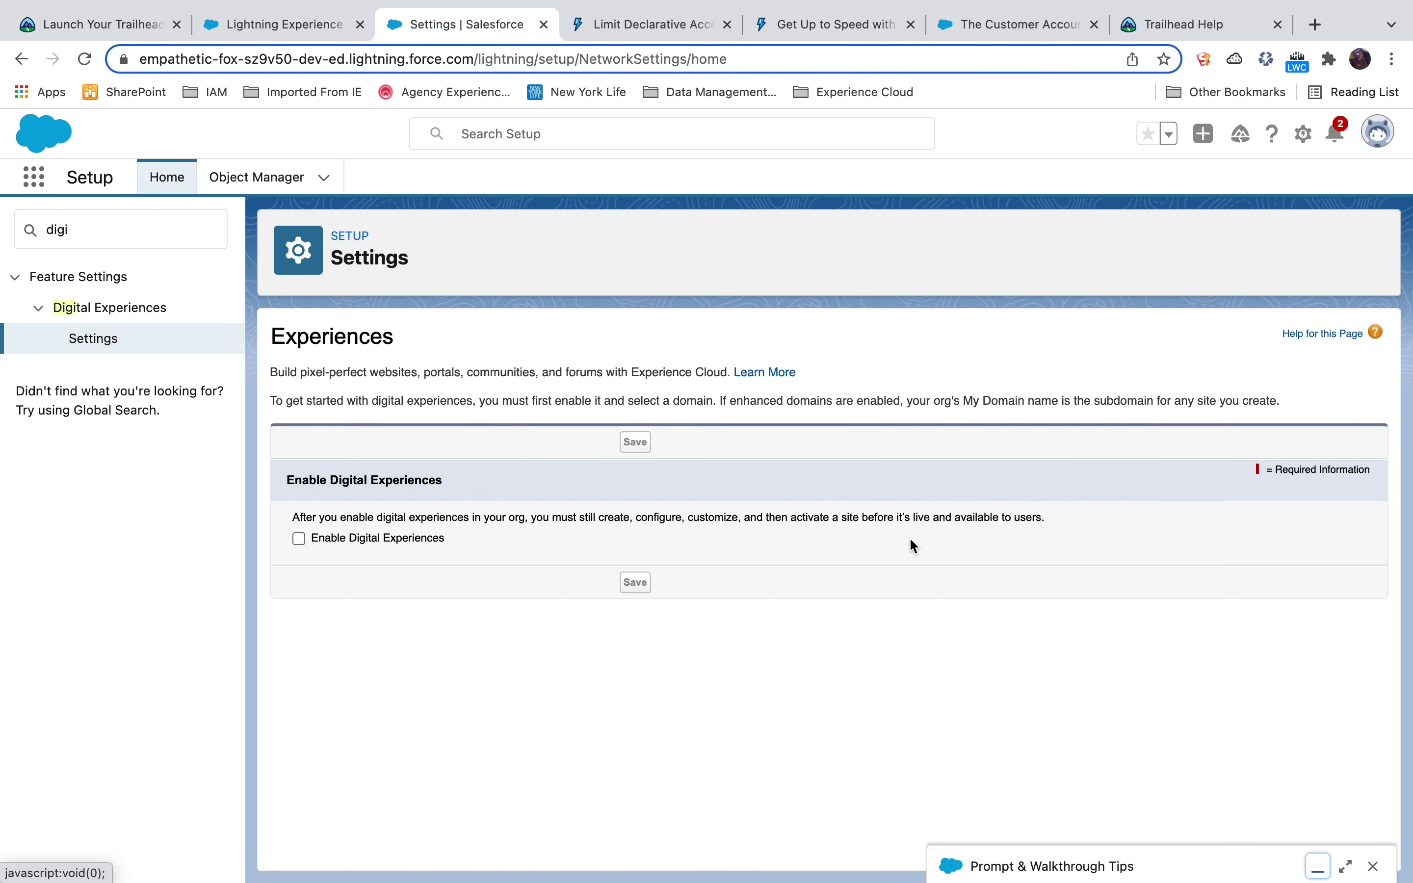
Step: Enable Digital Experiences and check whether the suggested domain name is available
{"action": "left_click", "coordinate": [299, 538]}
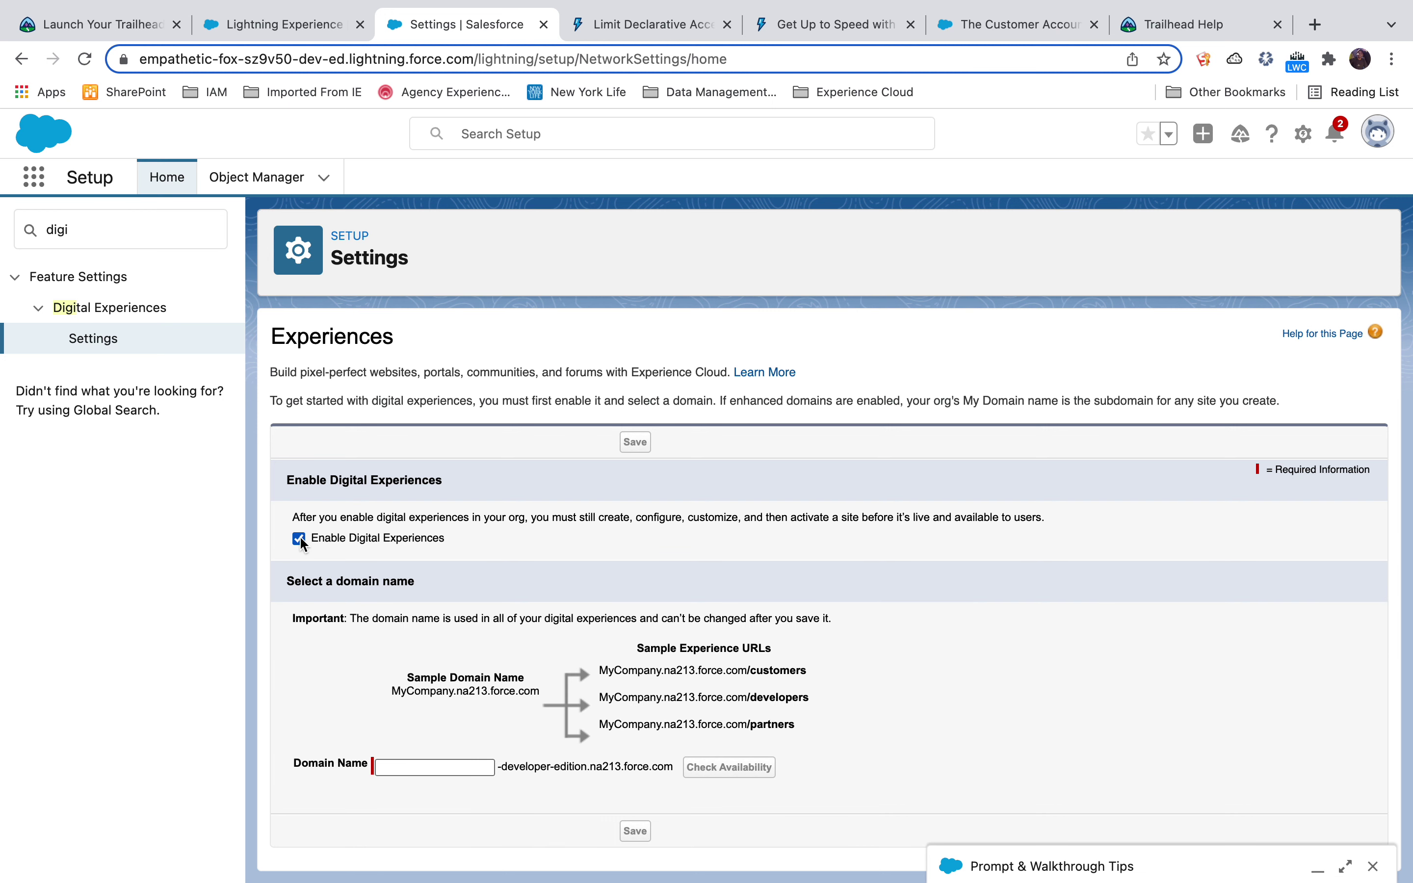
{"action": "left_click", "coordinate": [397, 770]}
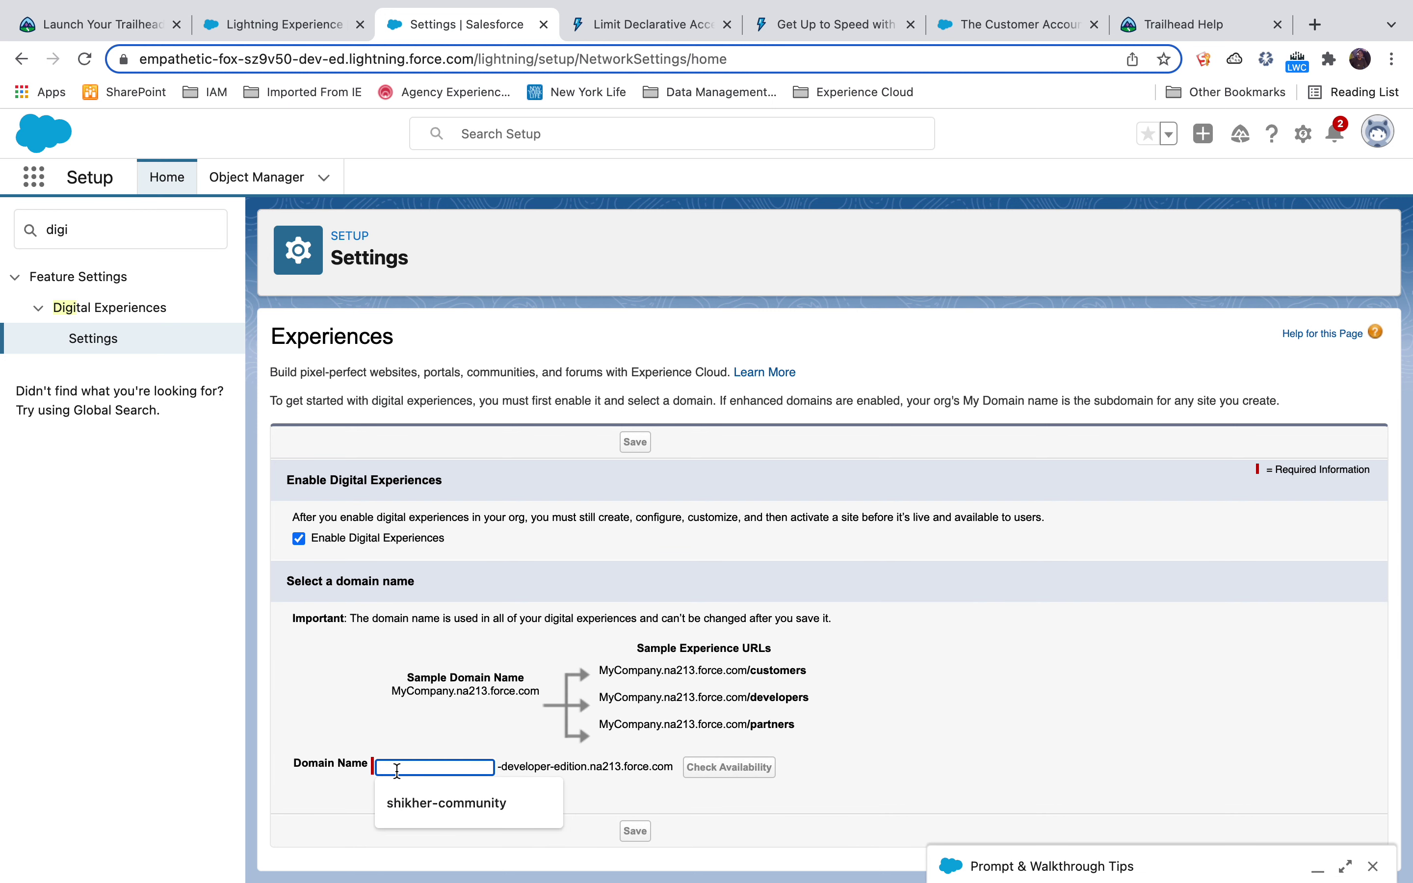
{"action": "left_click", "coordinate": [435, 802]}
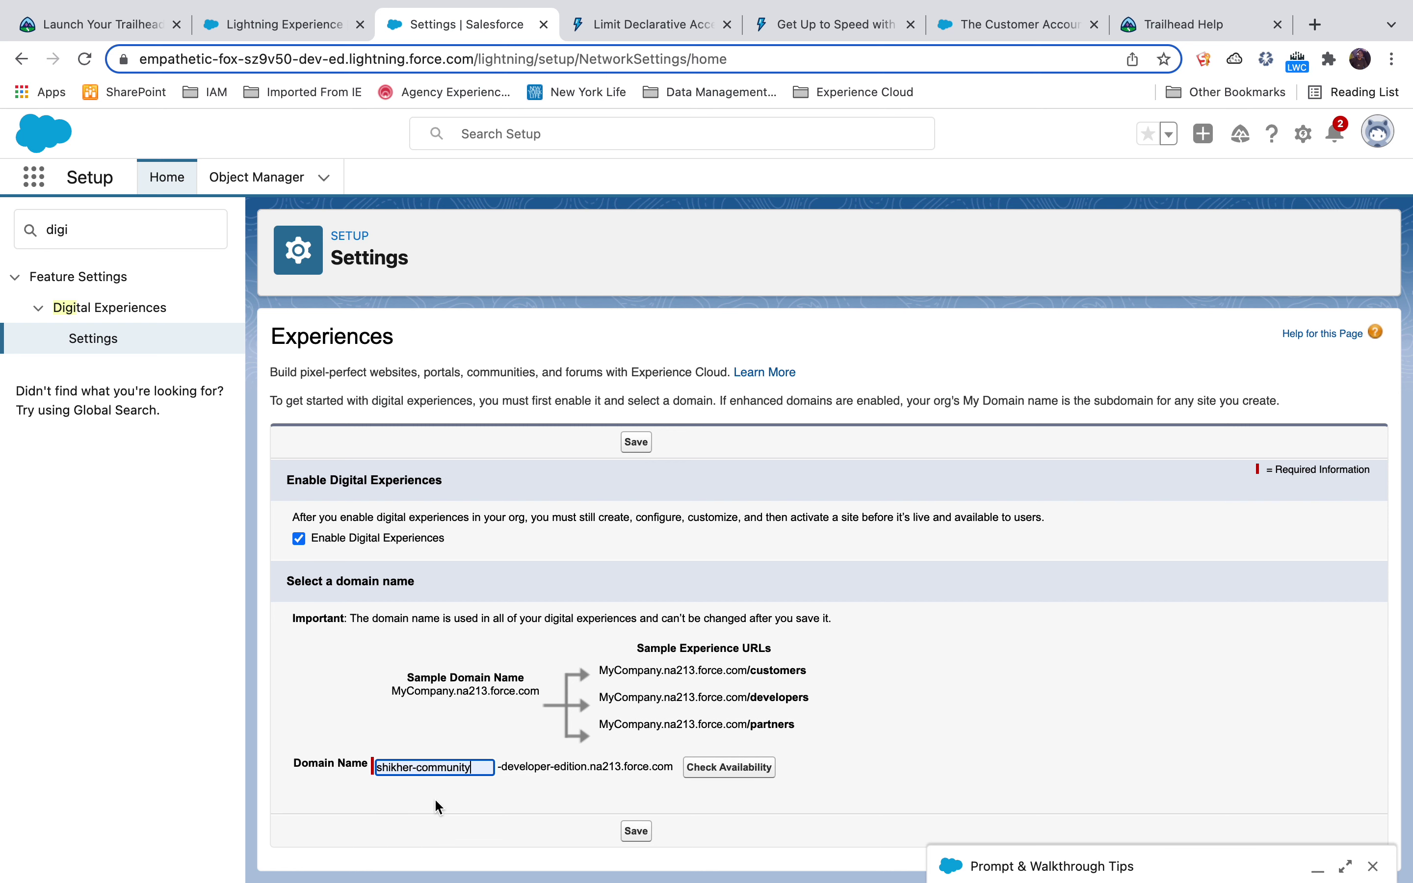
{"action": "left_click", "coordinate": [719, 779]}
Step: Append '-dev2' to the domain name, confirm it is available, and save
{"action": "left_click", "coordinate": [485, 768]}
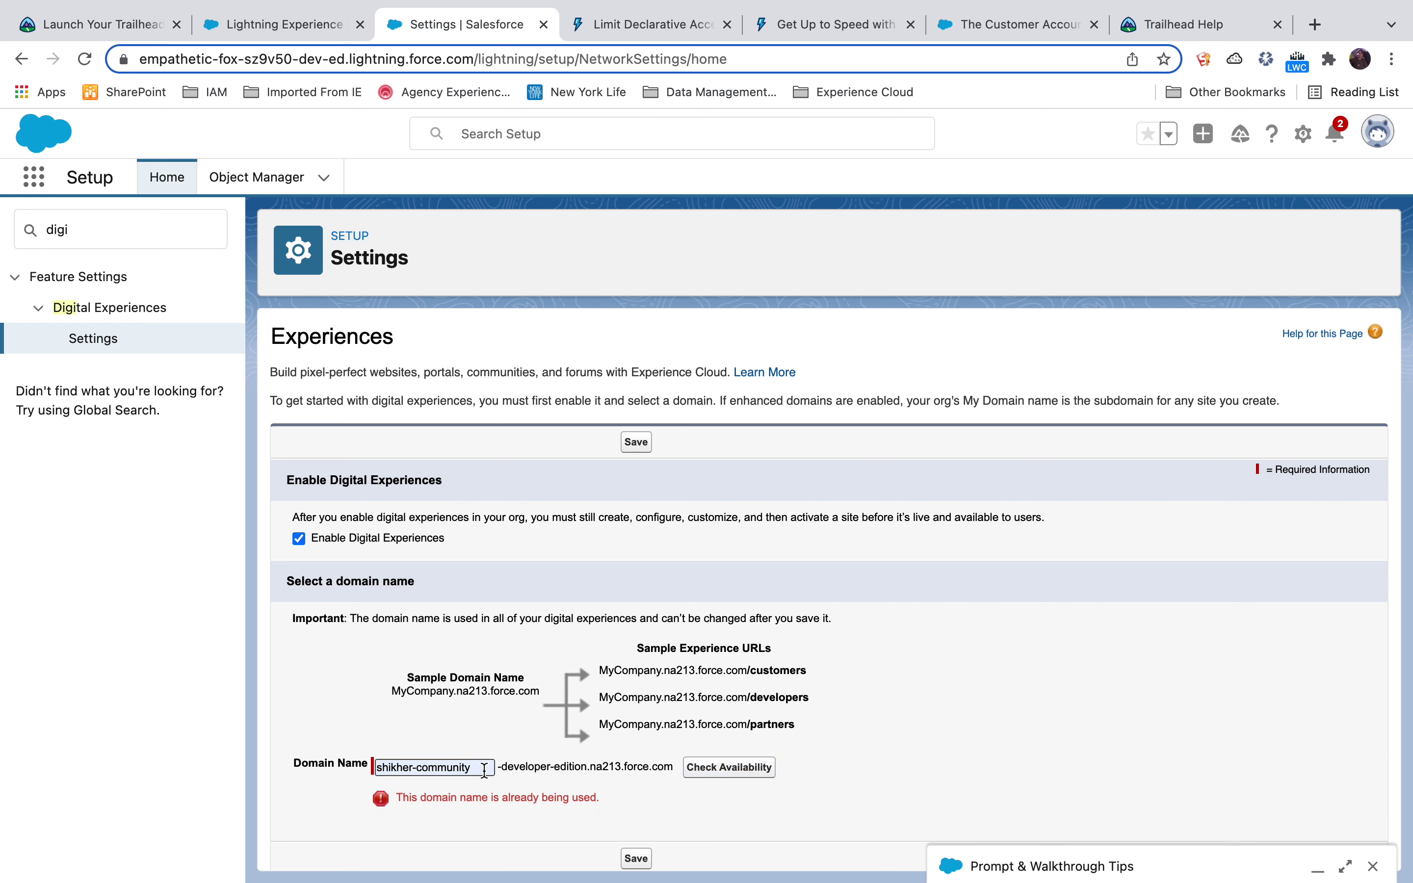
{"action": "type", "text": "-de"}
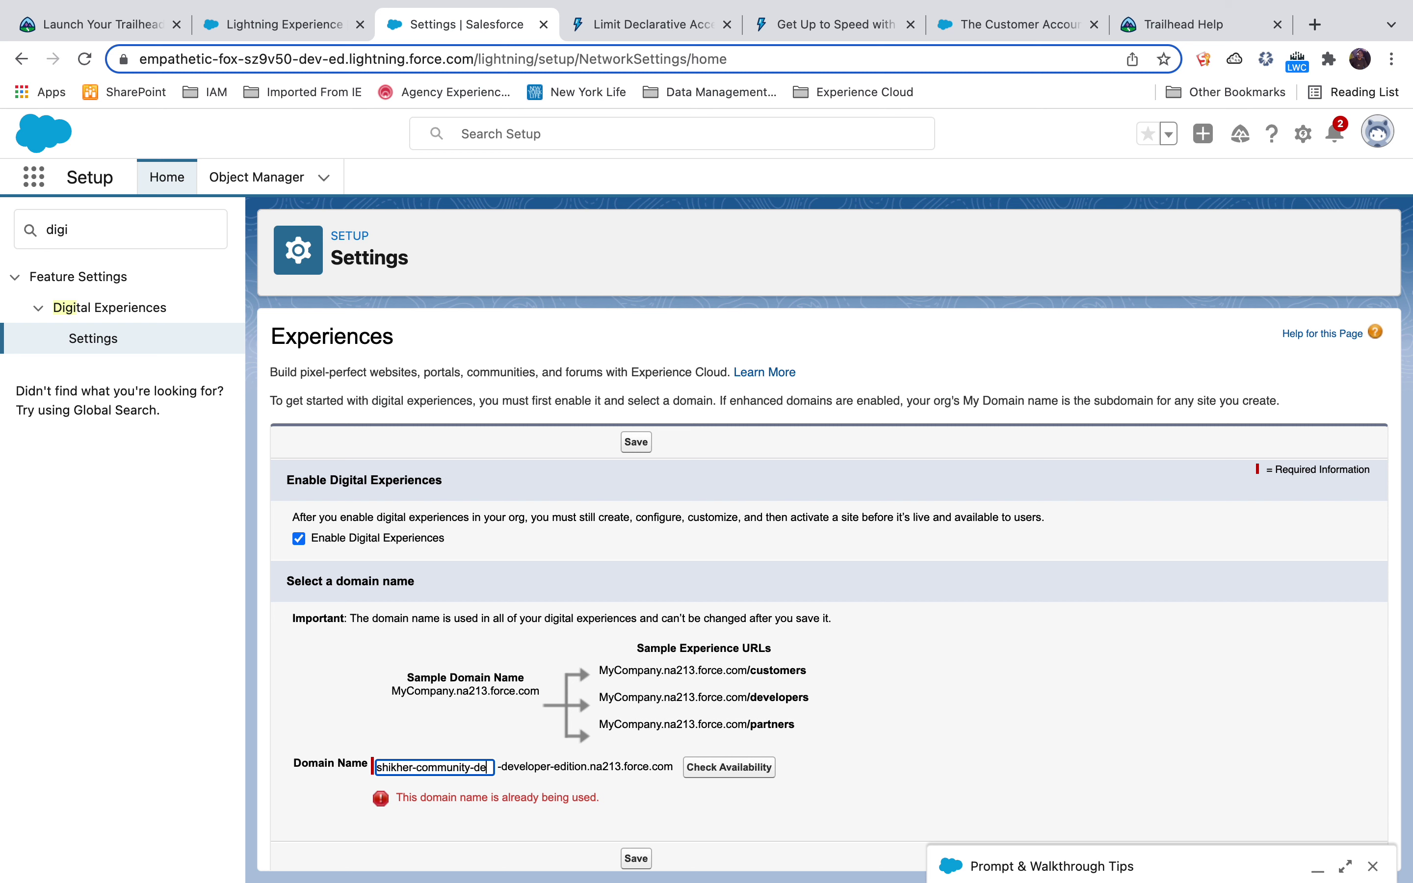
{"action": "type", "text": "v2"}
{"action": "left_click", "coordinate": [721, 769]}
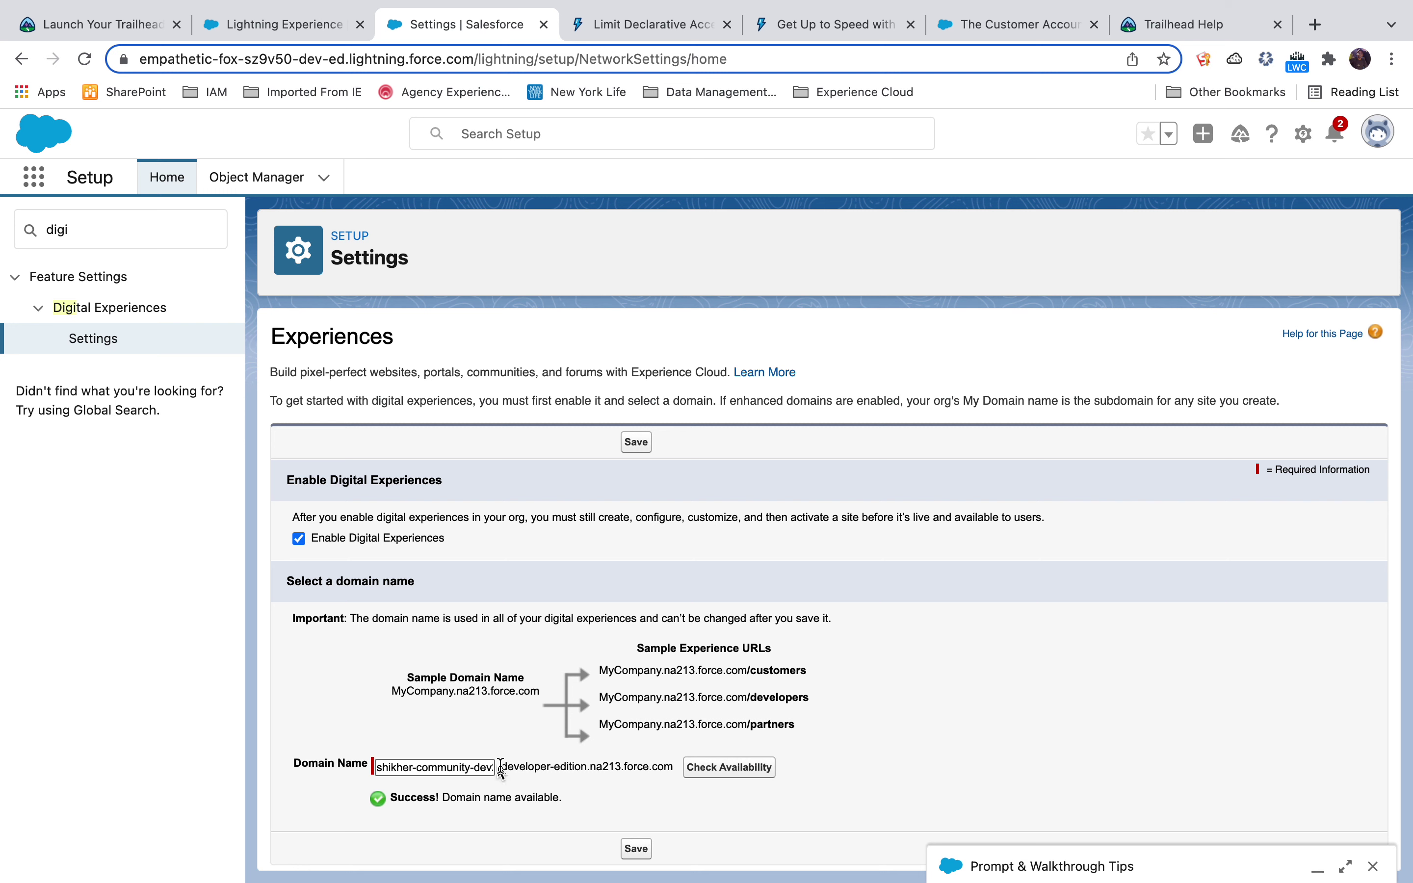
{"action": "left_click", "coordinate": [636, 850]}
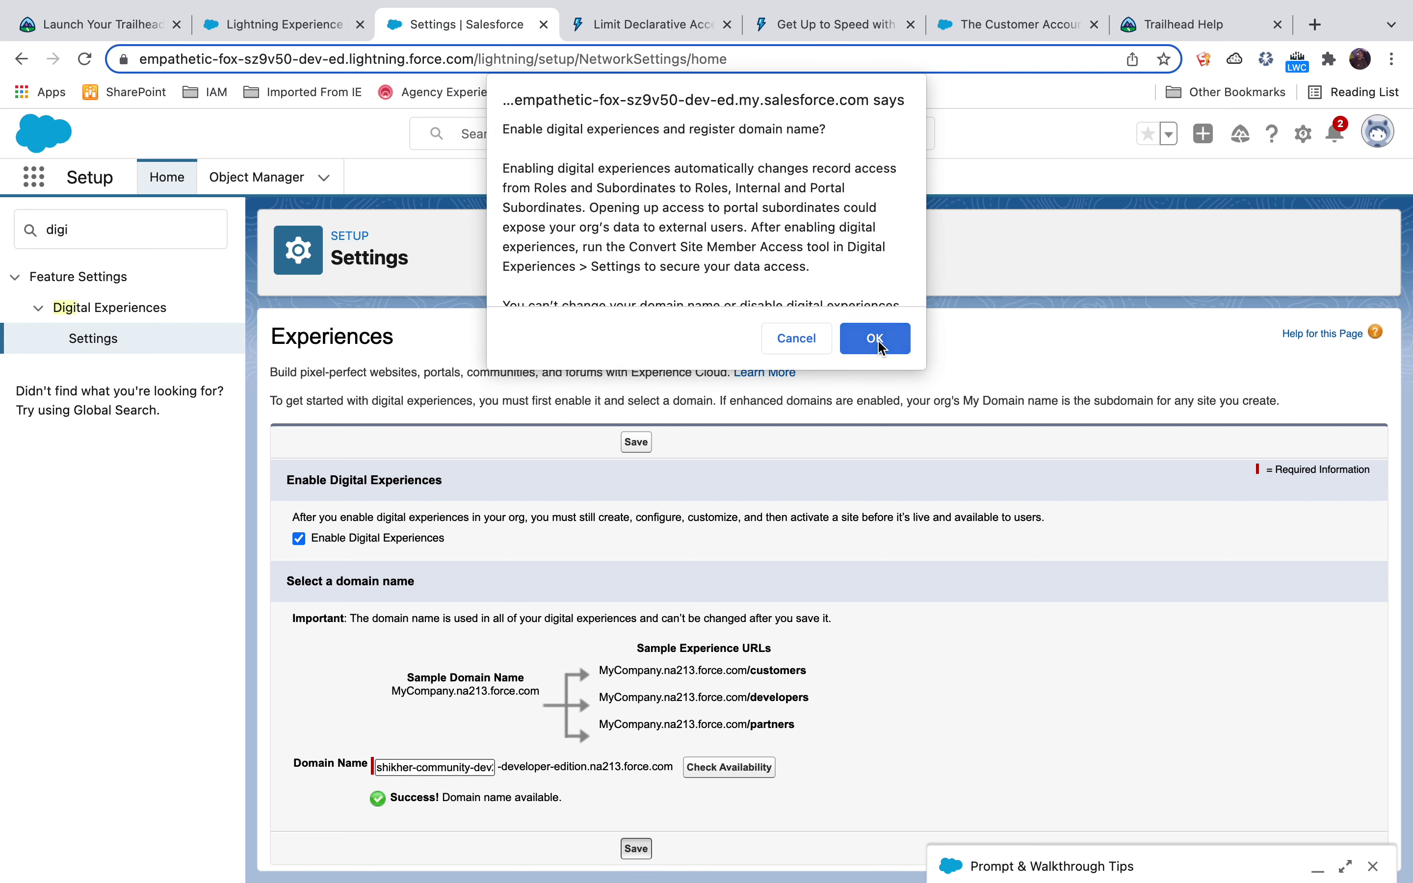
Step: Confirm enabling Digital Experiences, dismiss the Learning Paths tip, and start a new site
{"action": "left_click", "coordinate": [875, 339]}
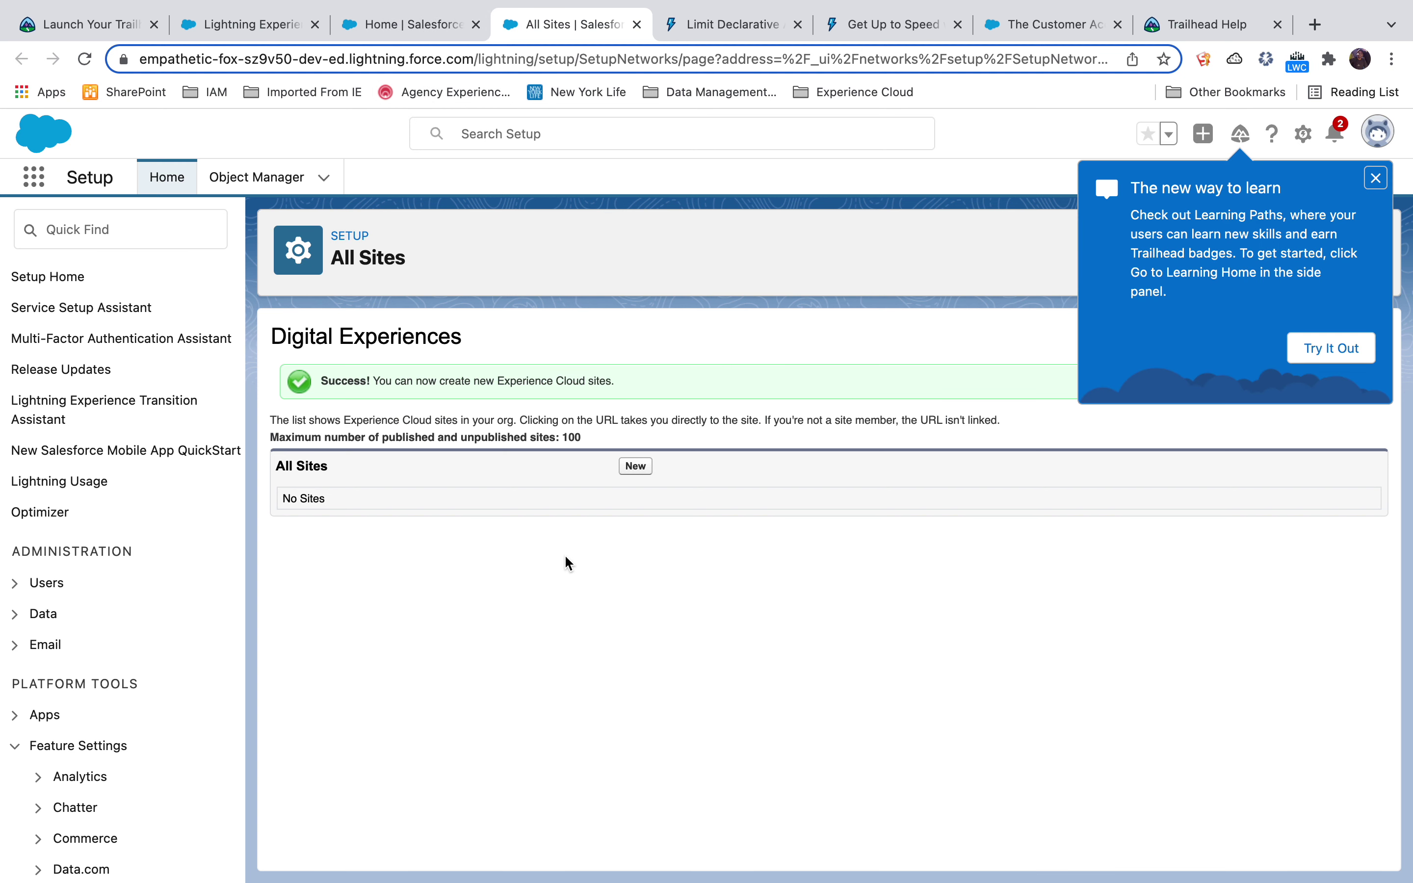
{"action": "left_click", "coordinate": [1375, 178]}
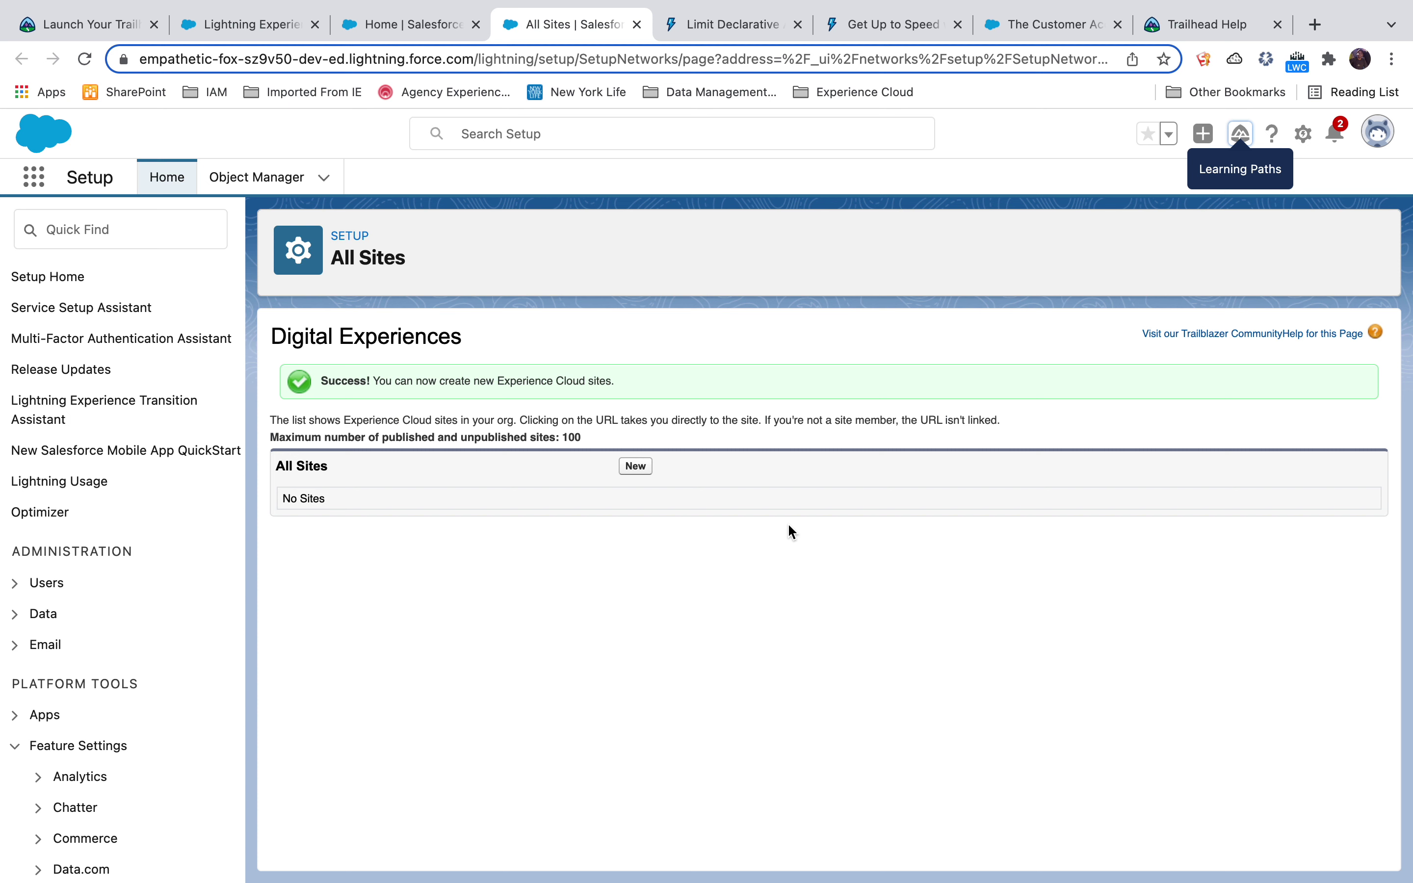
{"action": "left_click", "coordinate": [636, 466]}
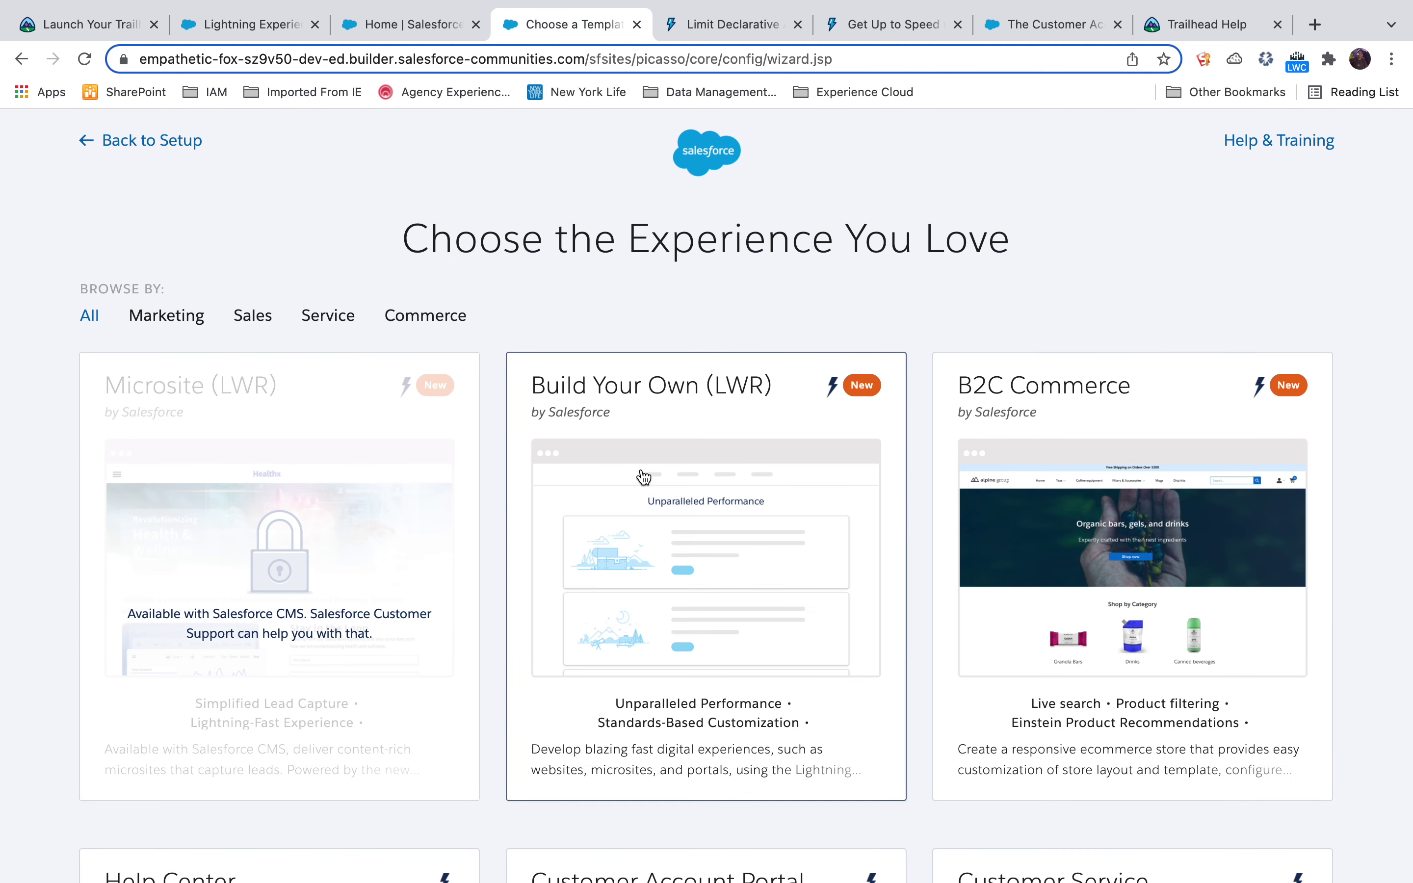
Step: Scroll through the templates: Build Your Own (LWR), B2C Commerce, Help Center, Customer Account Portal, Customer Service
{"action": "scroll", "coordinate": [1043, 322], "scroll_direction": "down", "scroll_amount": 2}
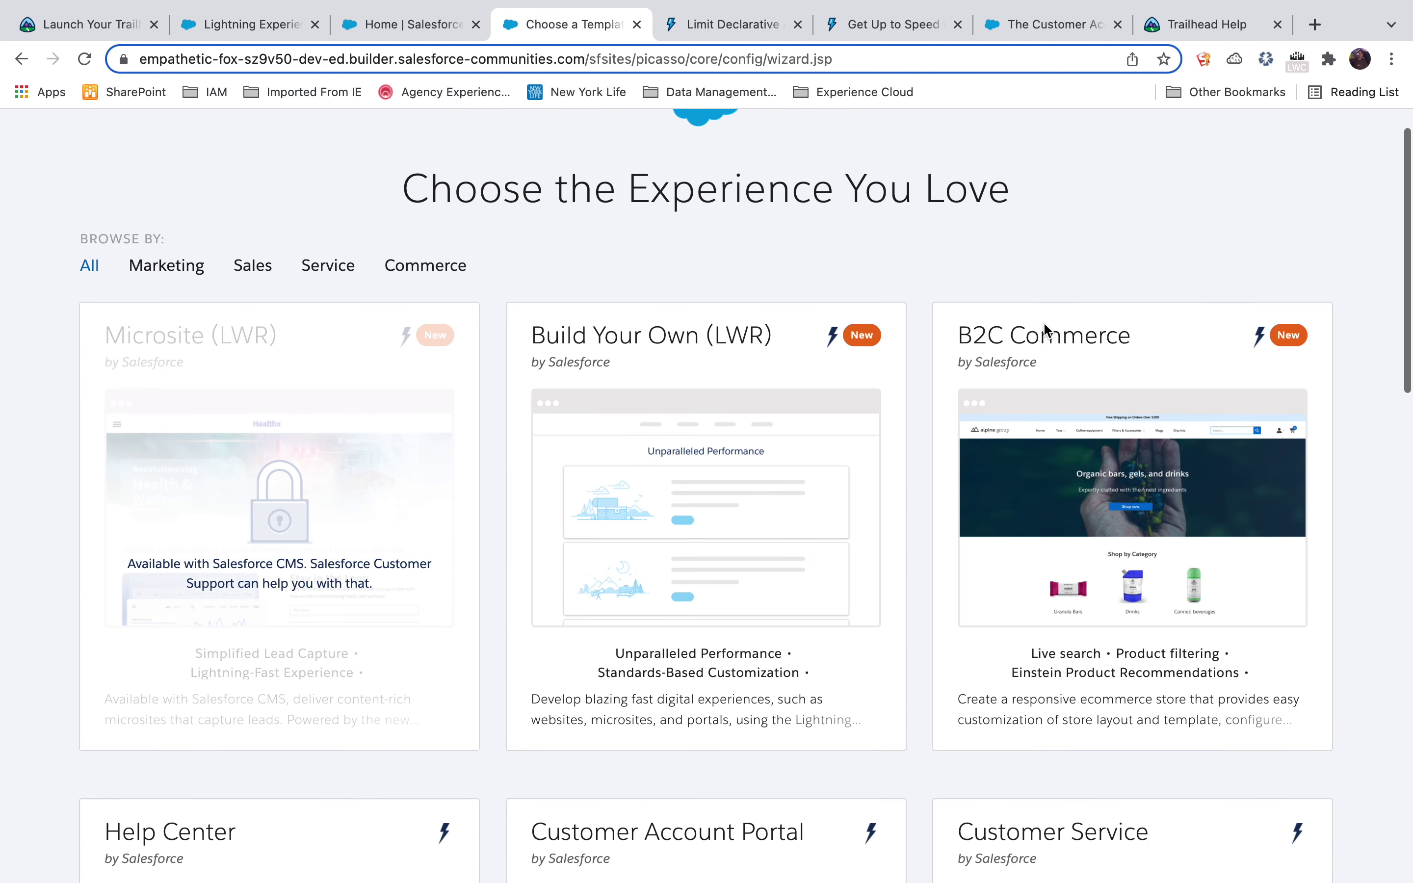
{"action": "scroll", "coordinate": [1043, 322], "scroll_direction": "down", "scroll_amount": 10}
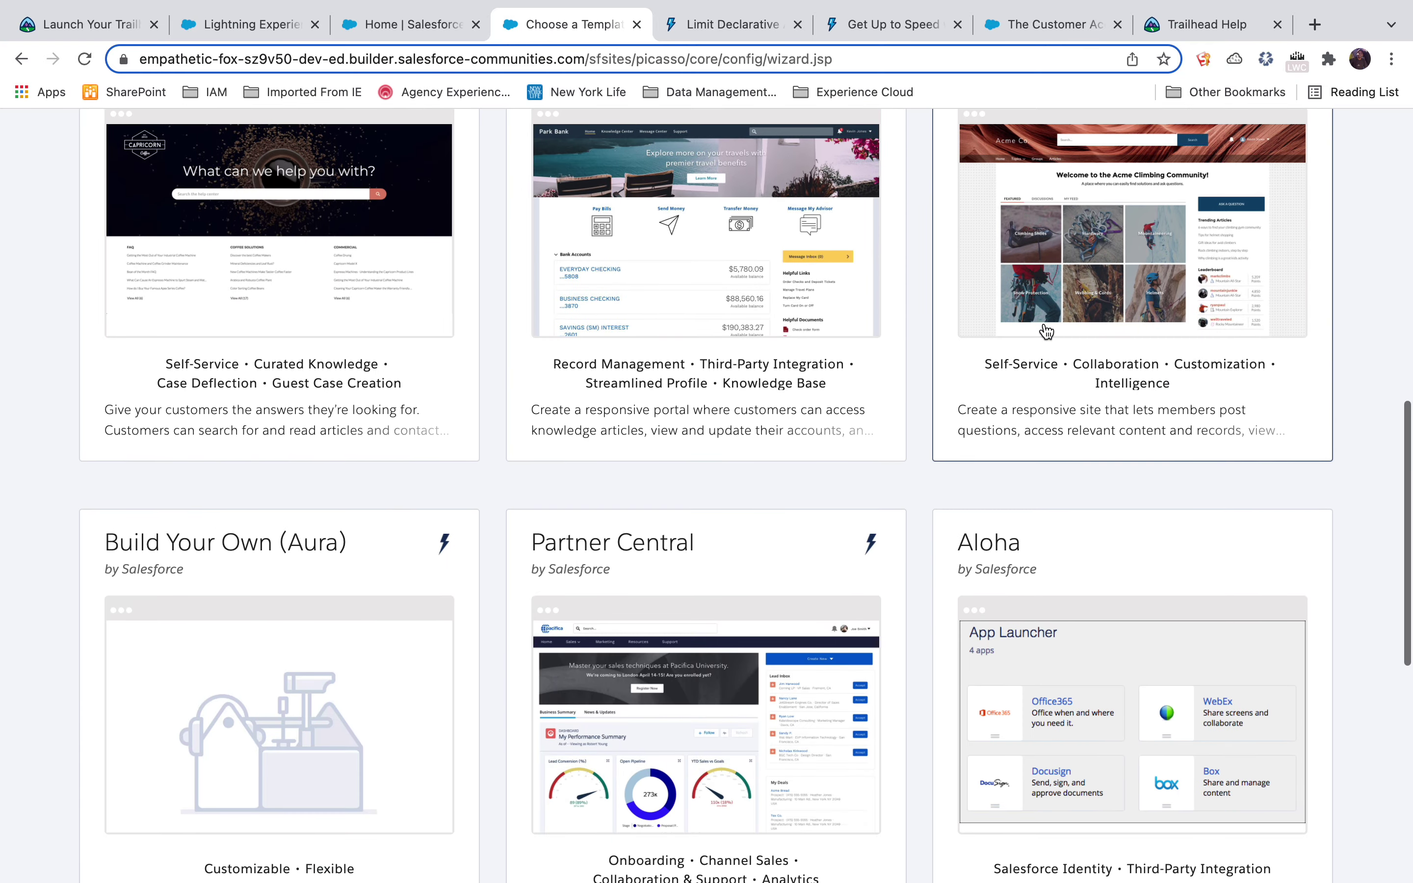
{"action": "scroll", "coordinate": [1044, 330], "scroll_direction": "down", "scroll_amount": 2}
{"action": "scroll", "coordinate": [1045, 330], "scroll_direction": "up", "scroll_amount": 15}
{"action": "scroll", "coordinate": [1044, 331], "scroll_direction": "down", "scroll_amount": 20}
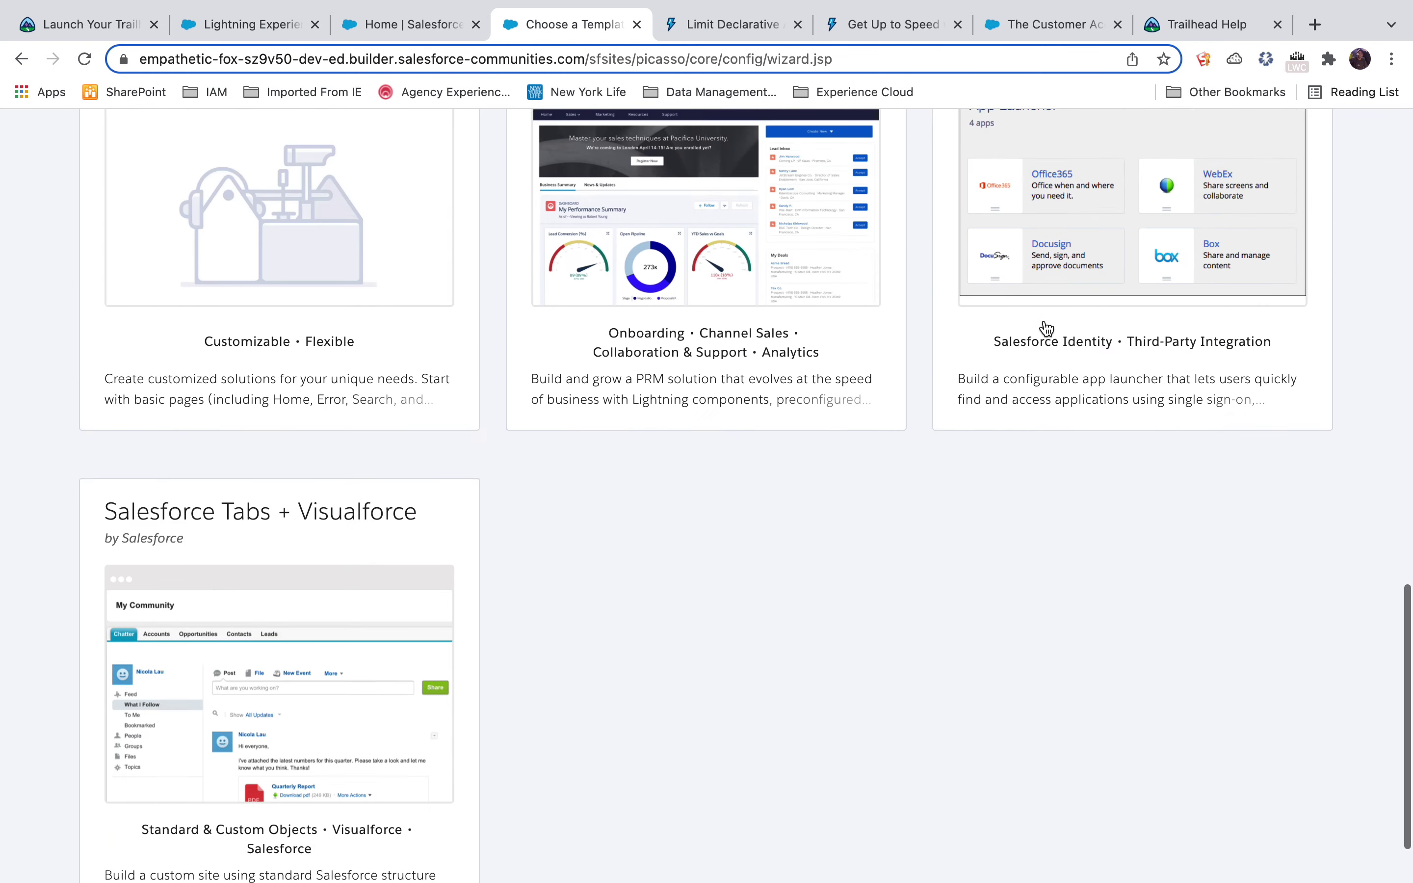
{"action": "scroll", "coordinate": [1046, 328], "scroll_direction": "down", "scroll_amount": 2}
{"action": "scroll", "coordinate": [1046, 329], "scroll_direction": "up", "scroll_amount": 15}
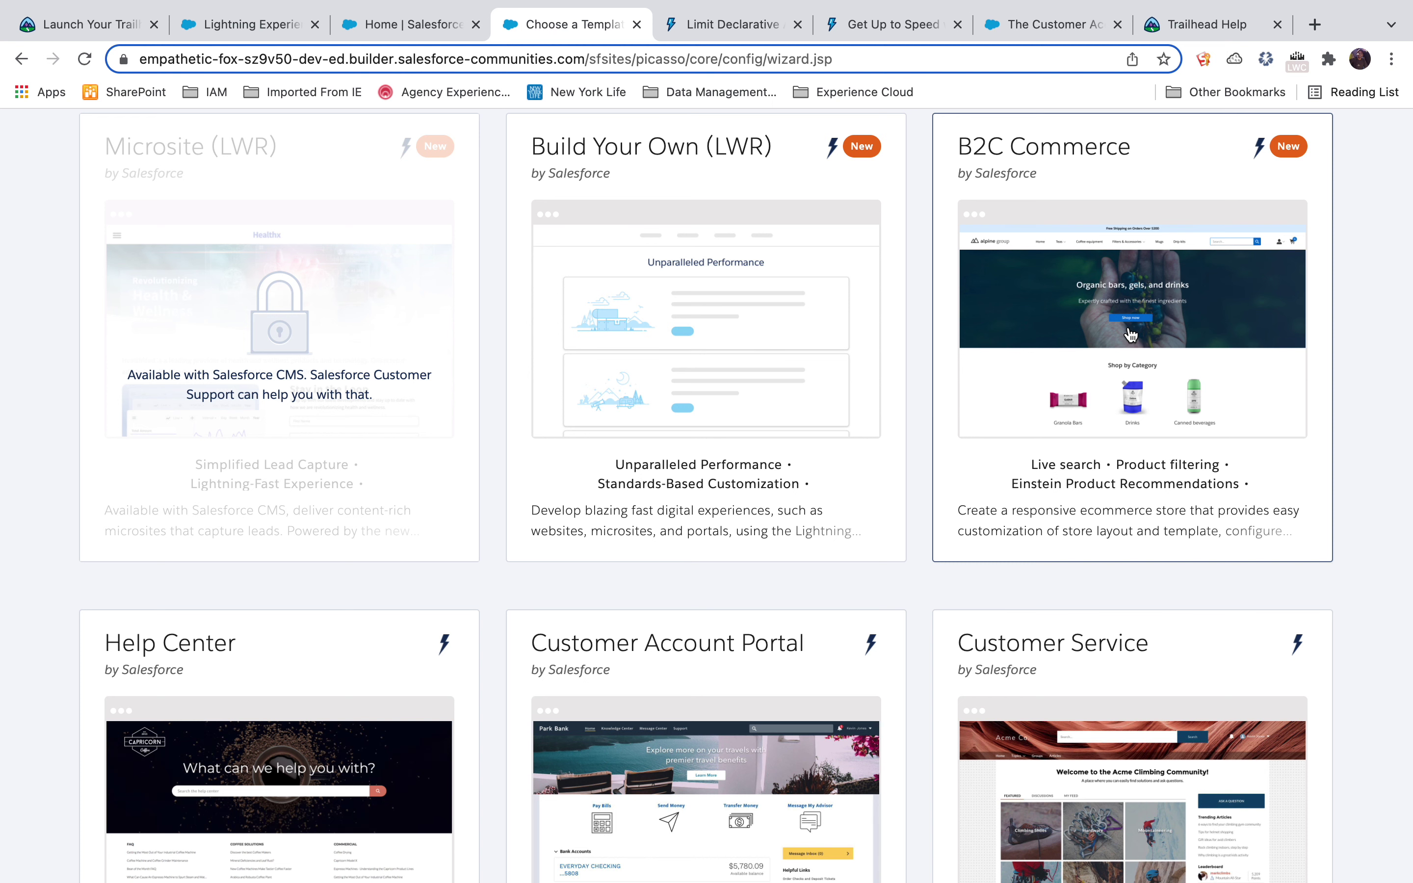
Step: Browse the template gallery and choose the Customer Service template for the new site
{"action": "scroll", "coordinate": [315, 681], "scroll_direction": "down", "scroll_amount": 3}
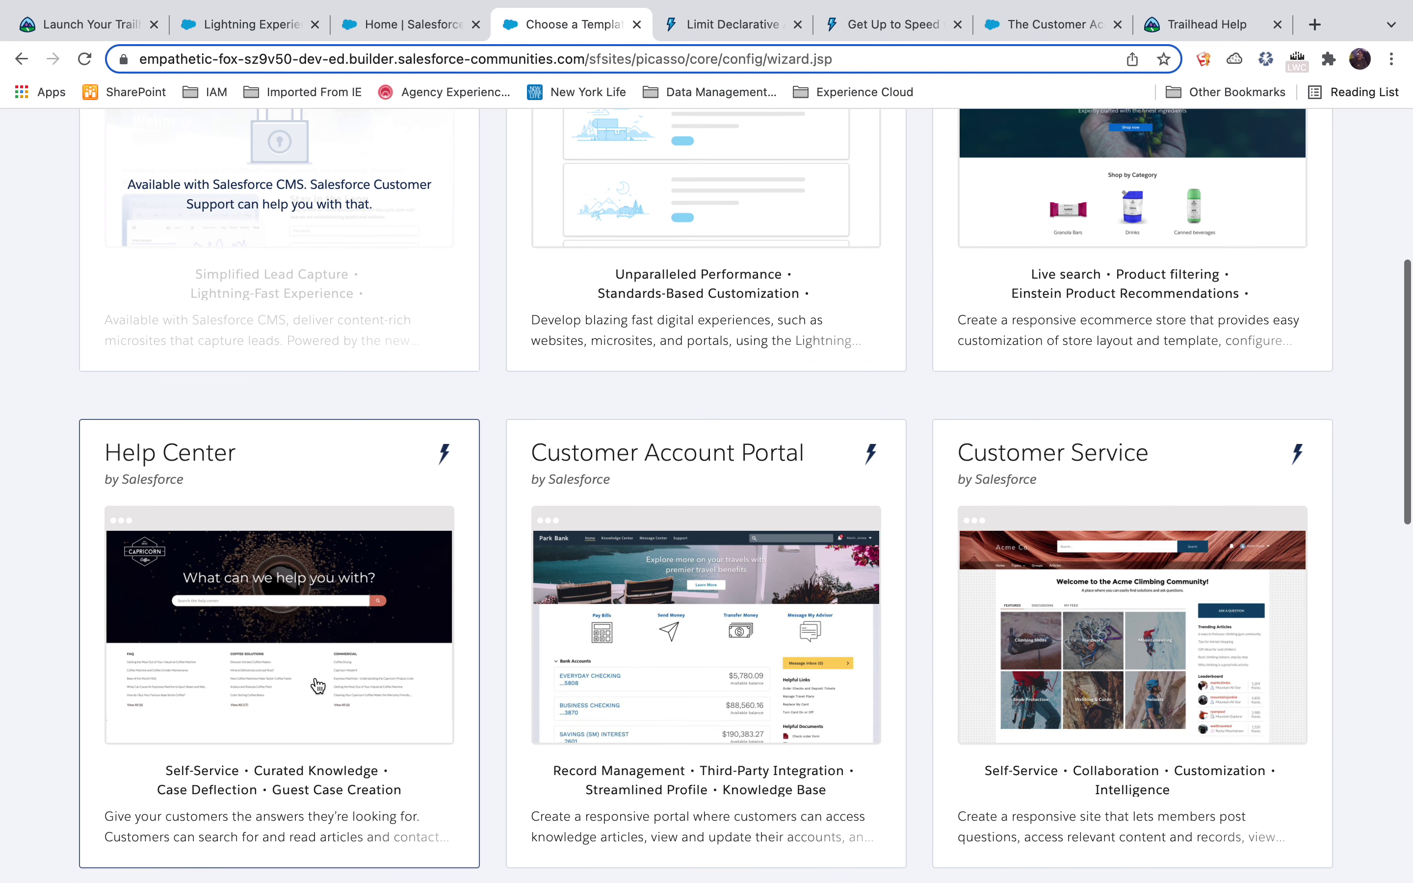
{"action": "scroll", "coordinate": [319, 686], "scroll_direction": "down", "scroll_amount": 1}
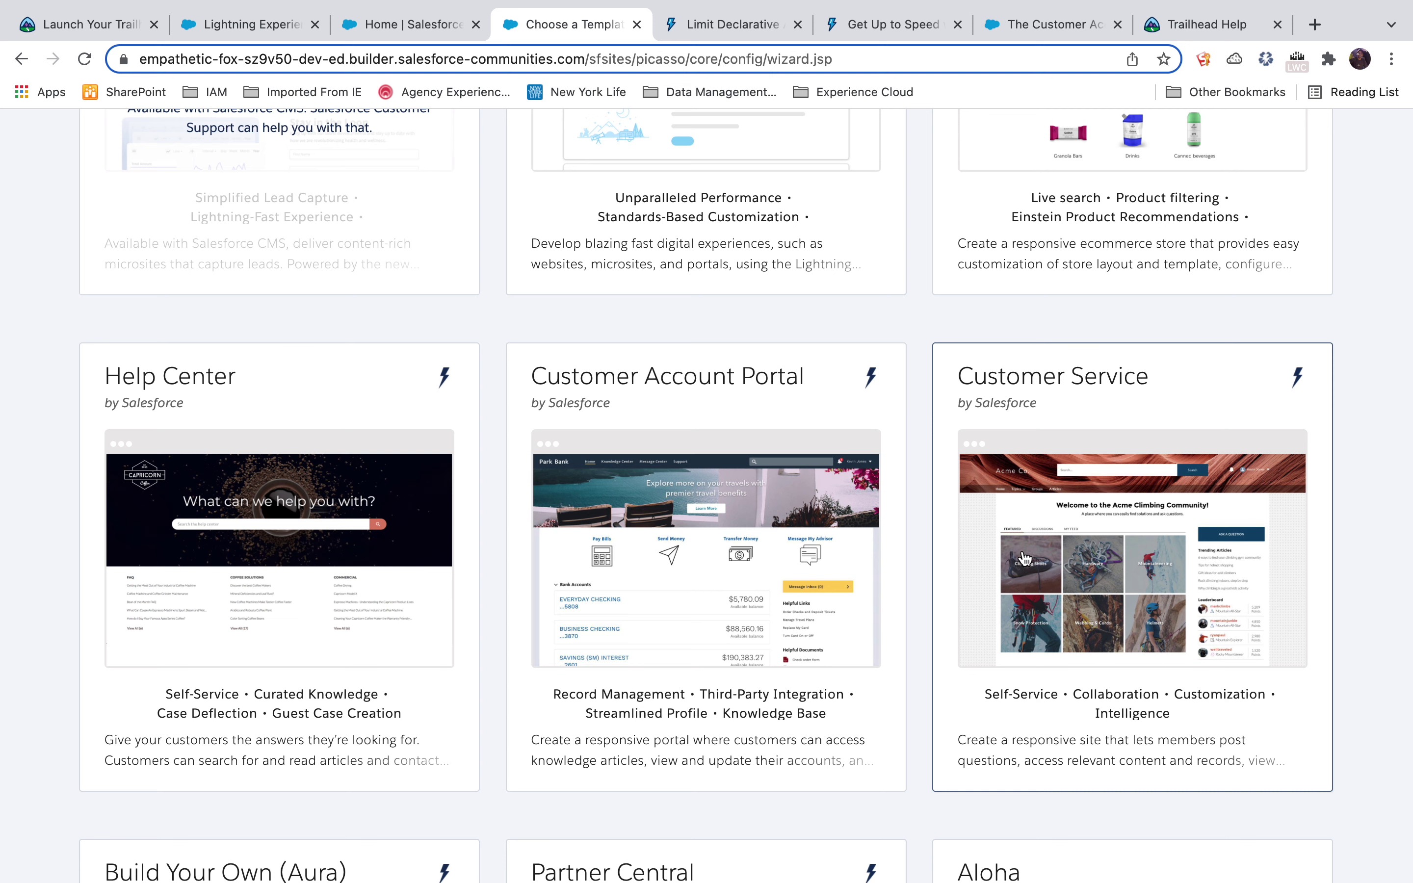
{"action": "scroll", "coordinate": [1028, 578], "scroll_direction": "down", "scroll_amount": 6}
{"action": "scroll", "coordinate": [1027, 566], "scroll_direction": "up", "scroll_amount": 3}
{"action": "scroll", "coordinate": [1025, 560], "scroll_direction": "up", "scroll_amount": 1}
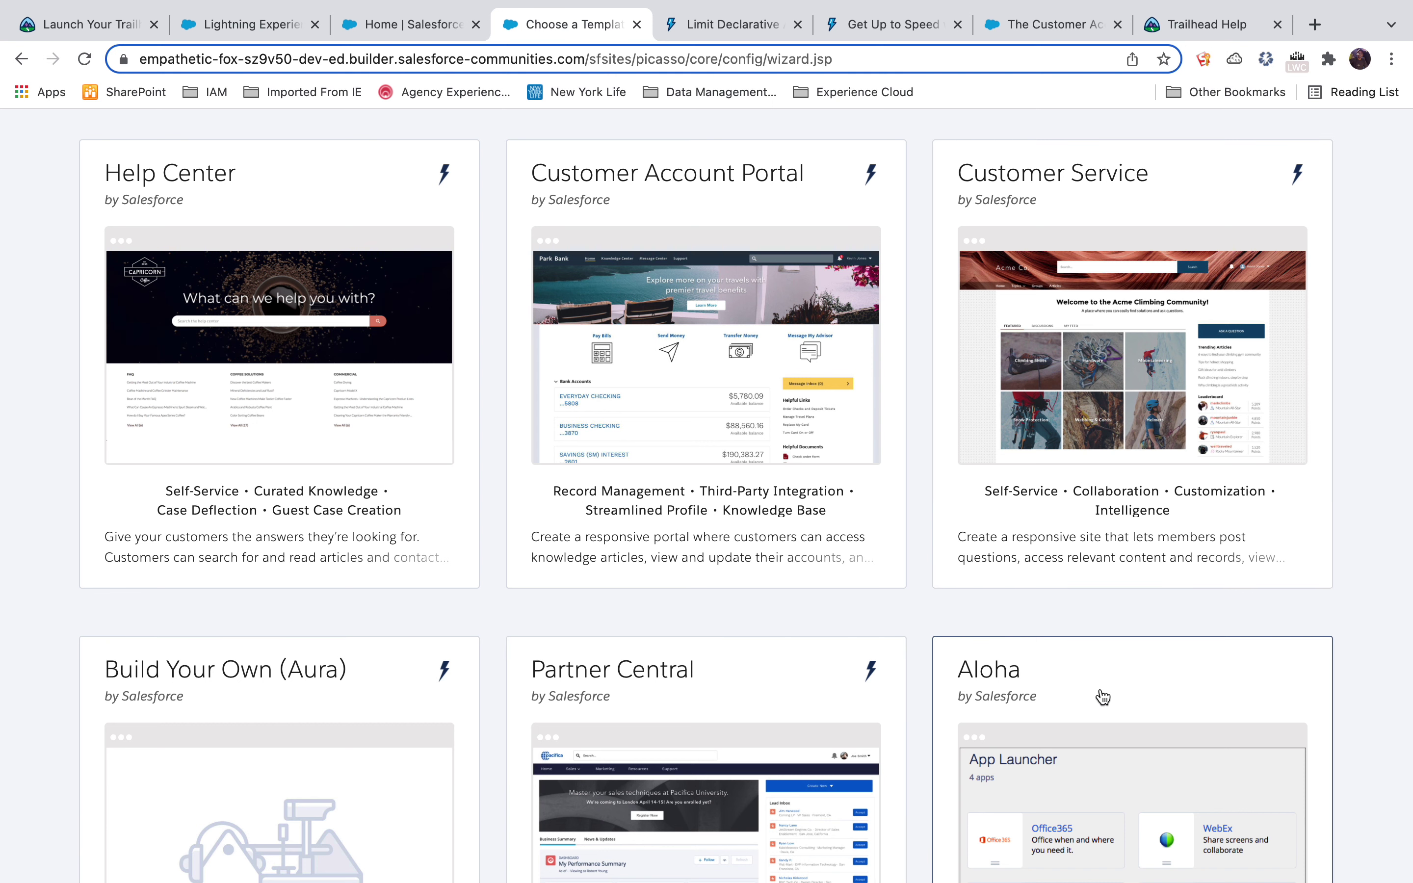
{"action": "scroll", "coordinate": [1100, 695], "scroll_direction": "down", "scroll_amount": 5}
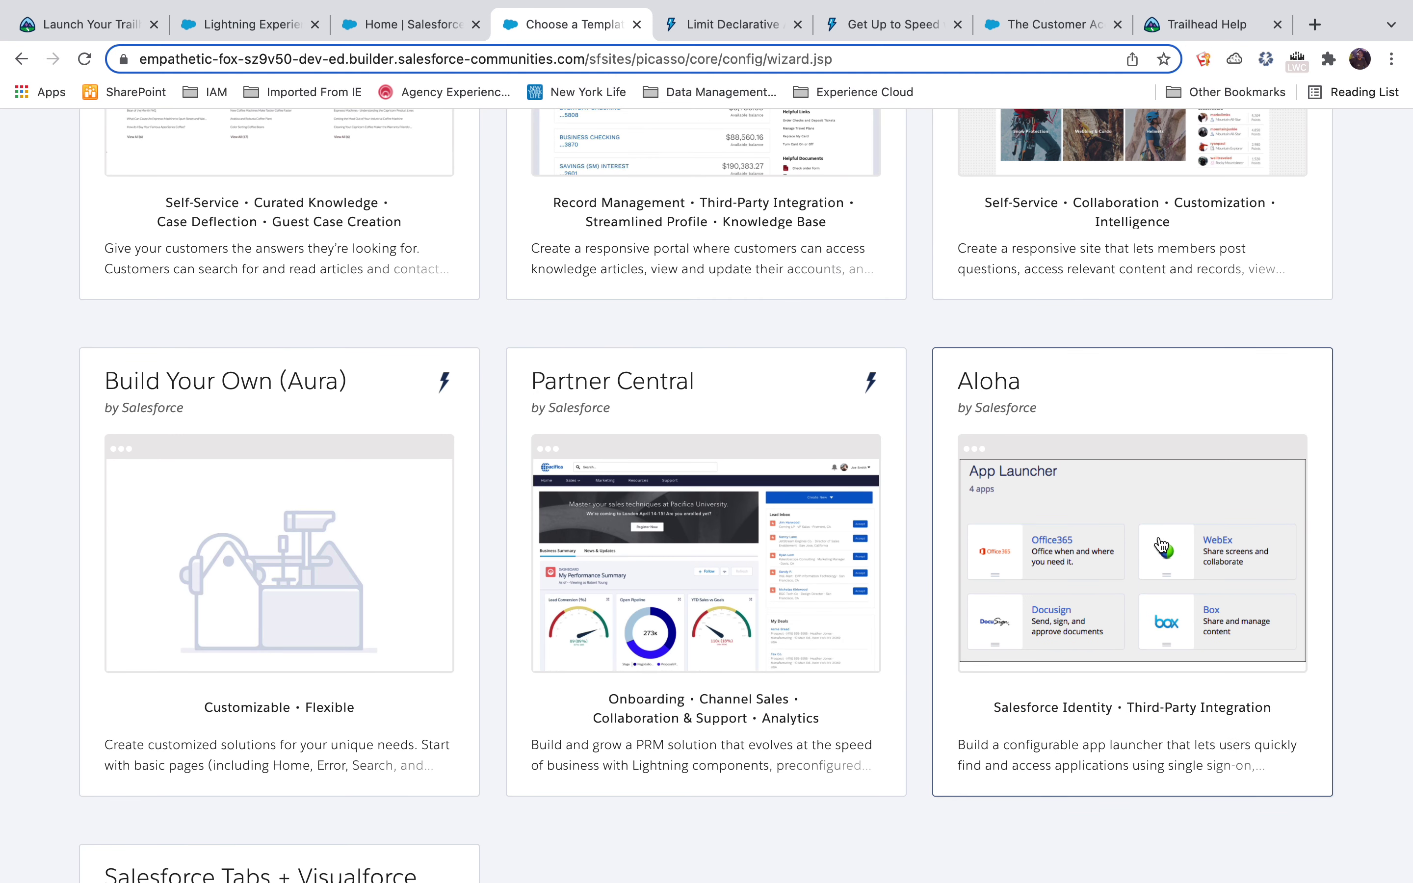
{"action": "scroll", "coordinate": [782, 500], "scroll_direction": "down", "scroll_amount": 6}
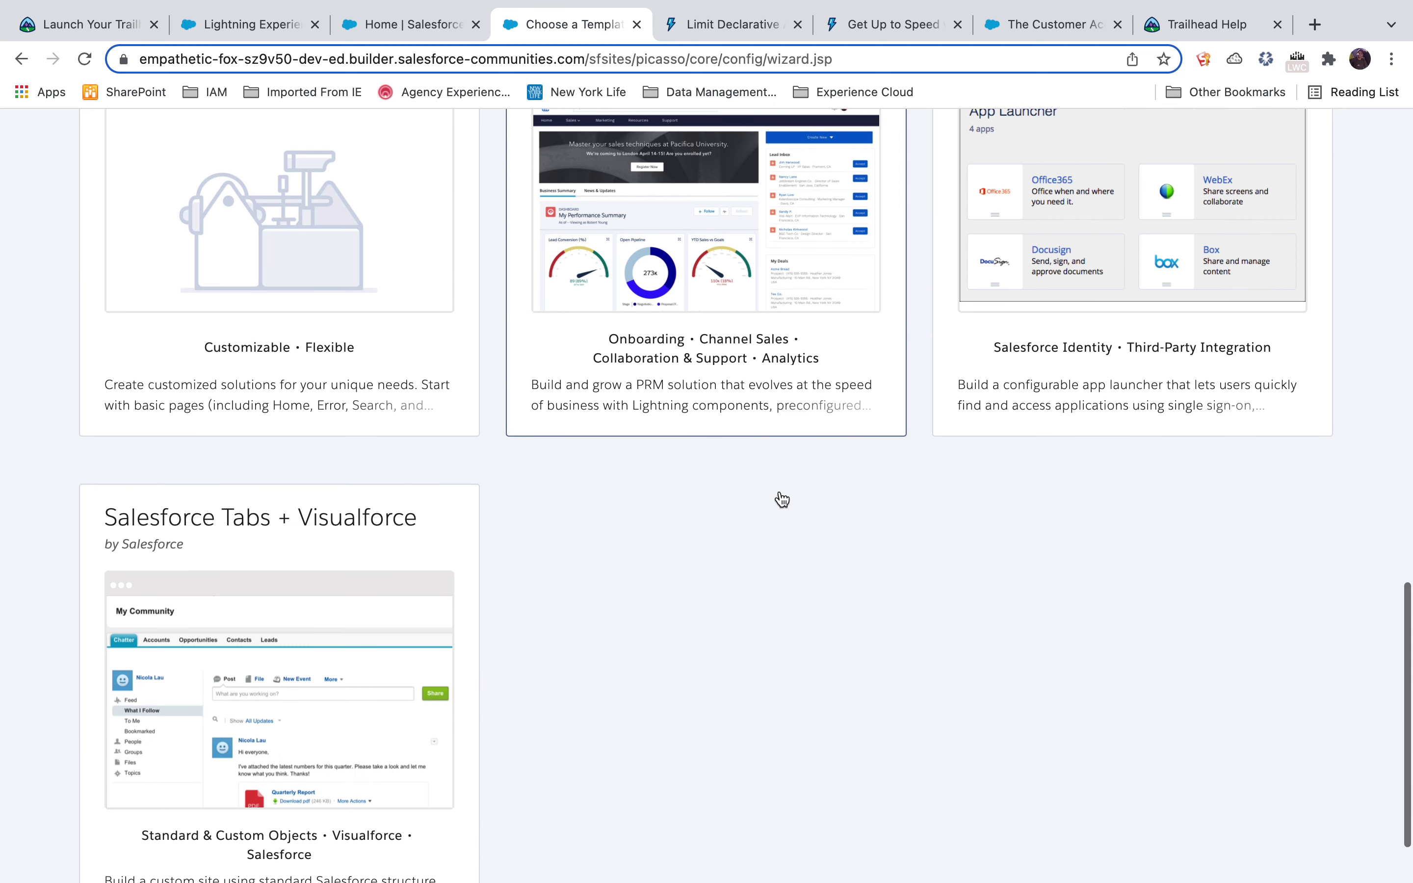
{"action": "scroll", "coordinate": [782, 499], "scroll_direction": "down", "scroll_amount": 2}
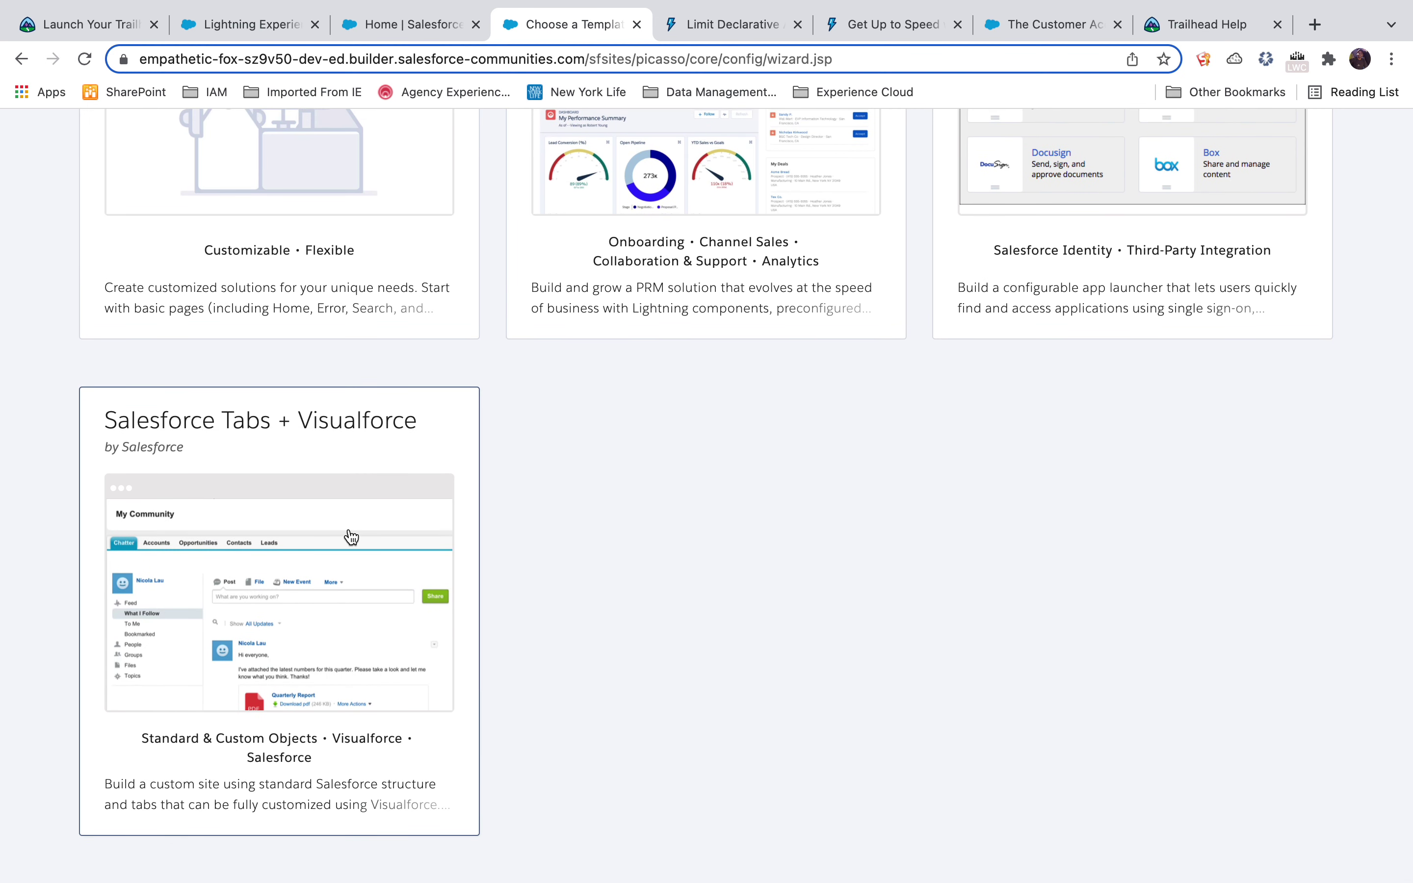
{"action": "scroll", "coordinate": [836, 467], "scroll_direction": "up", "scroll_amount": 10}
{"action": "scroll", "coordinate": [840, 472], "scroll_direction": "up", "scroll_amount": 4}
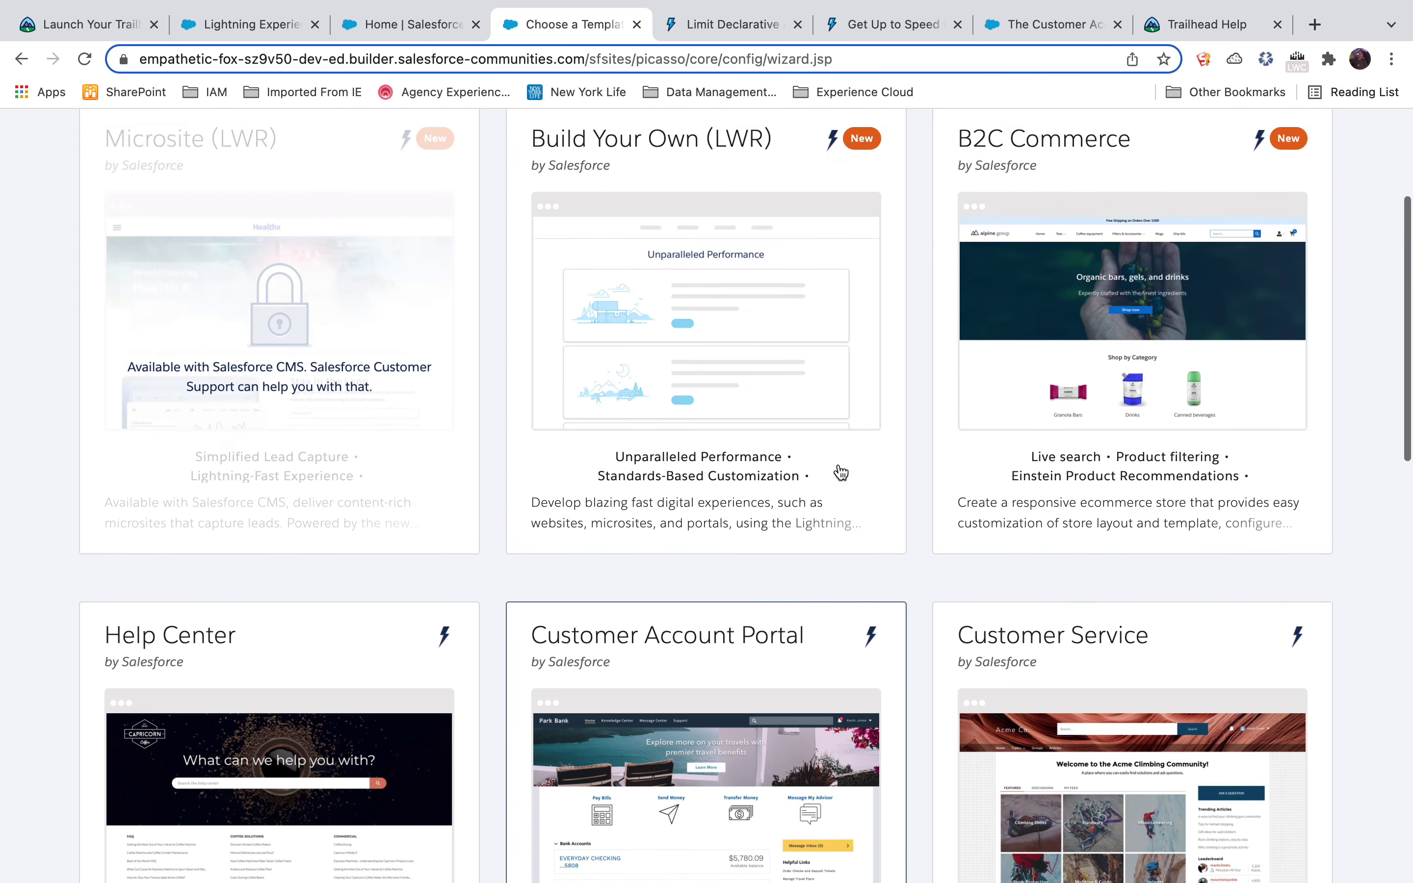
{"action": "scroll", "coordinate": [841, 473], "scroll_direction": "up", "scroll_amount": 4}
{"action": "scroll", "coordinate": [840, 473], "scroll_direction": "down", "scroll_amount": 8}
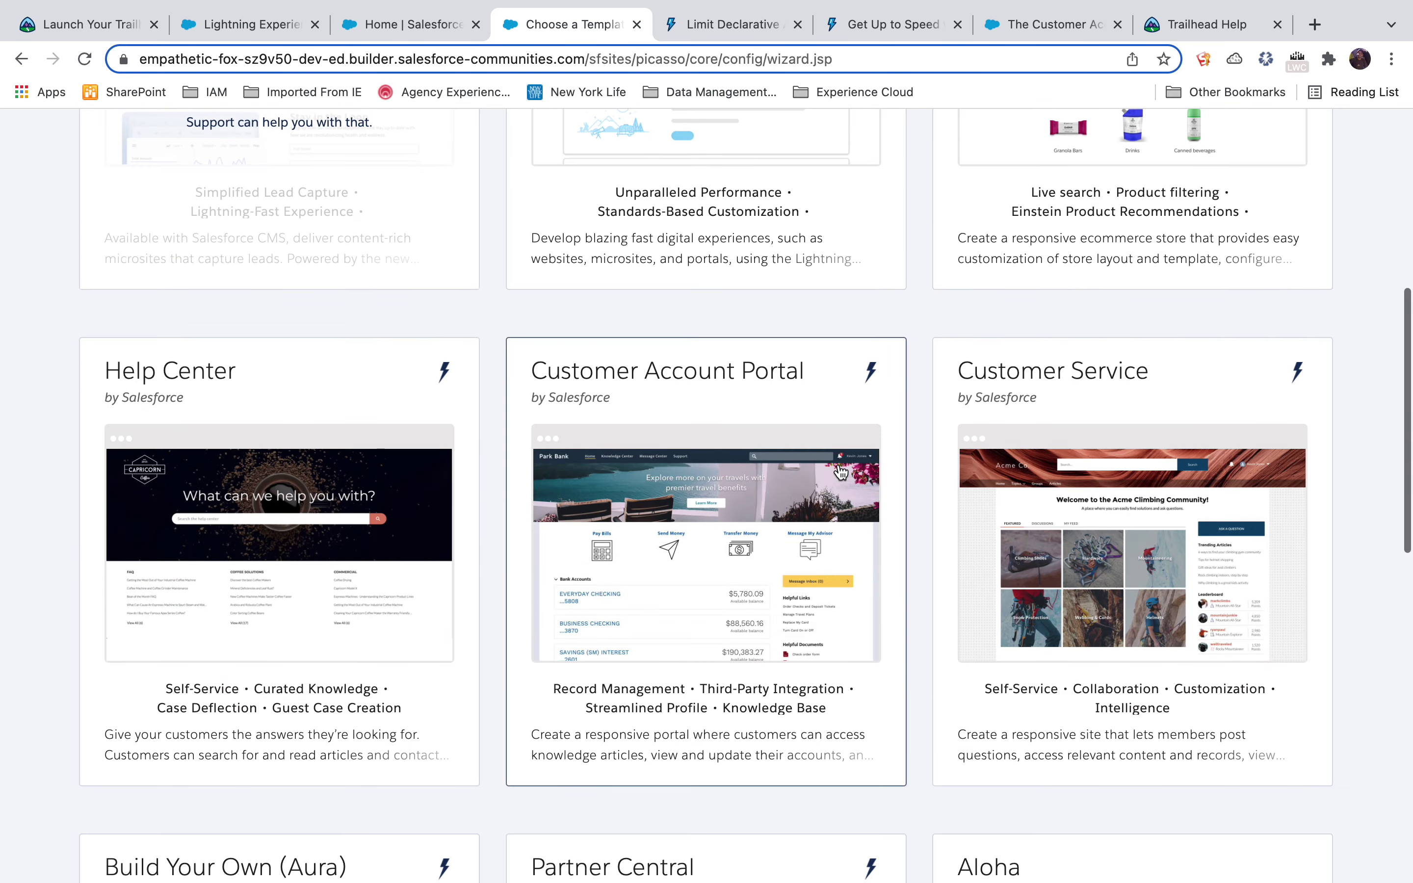
{"action": "left_click", "coordinate": [1131, 543]}
{"action": "left_click", "coordinate": [1179, 614]}
{"action": "left_click", "coordinate": [884, 374]}
Step: Name the site Capricorn Cafe with URL suffix capricorncafe and create it
{"action": "left_click", "coordinate": [835, 416]}
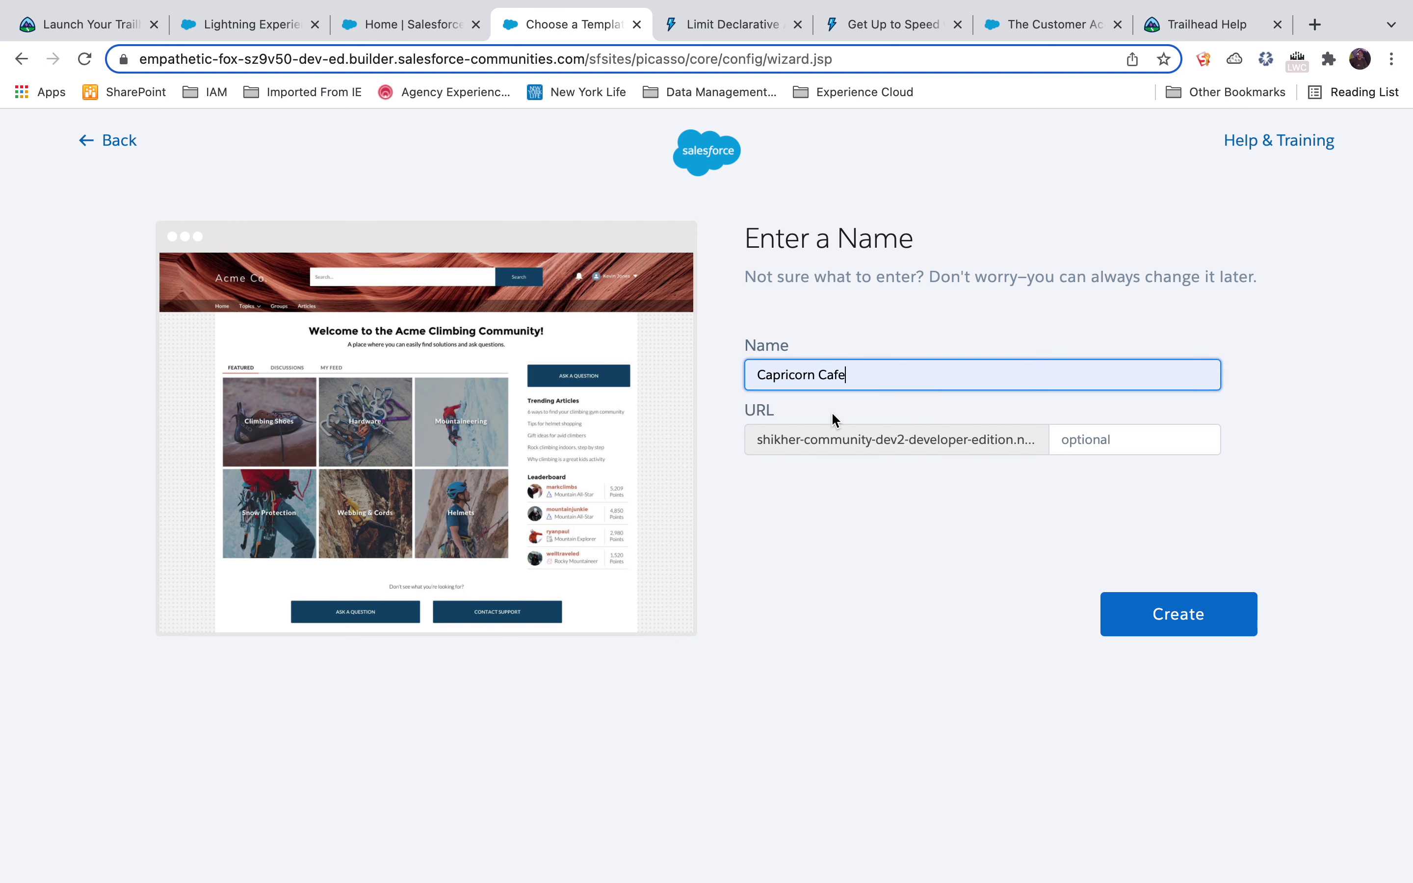
{"action": "left_click", "coordinate": [1171, 447]}
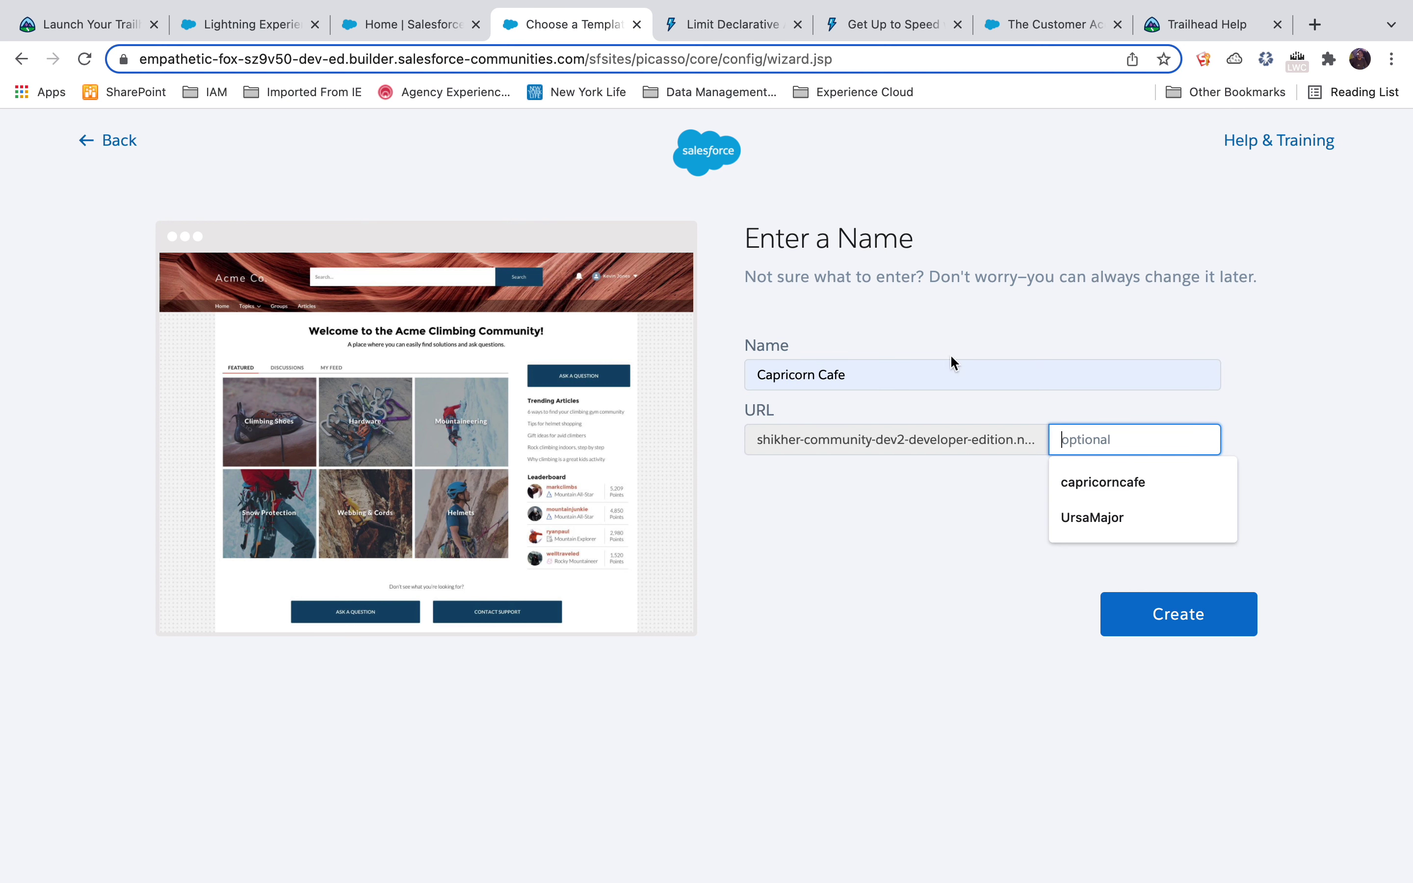
{"action": "left_click", "coordinate": [1099, 482]}
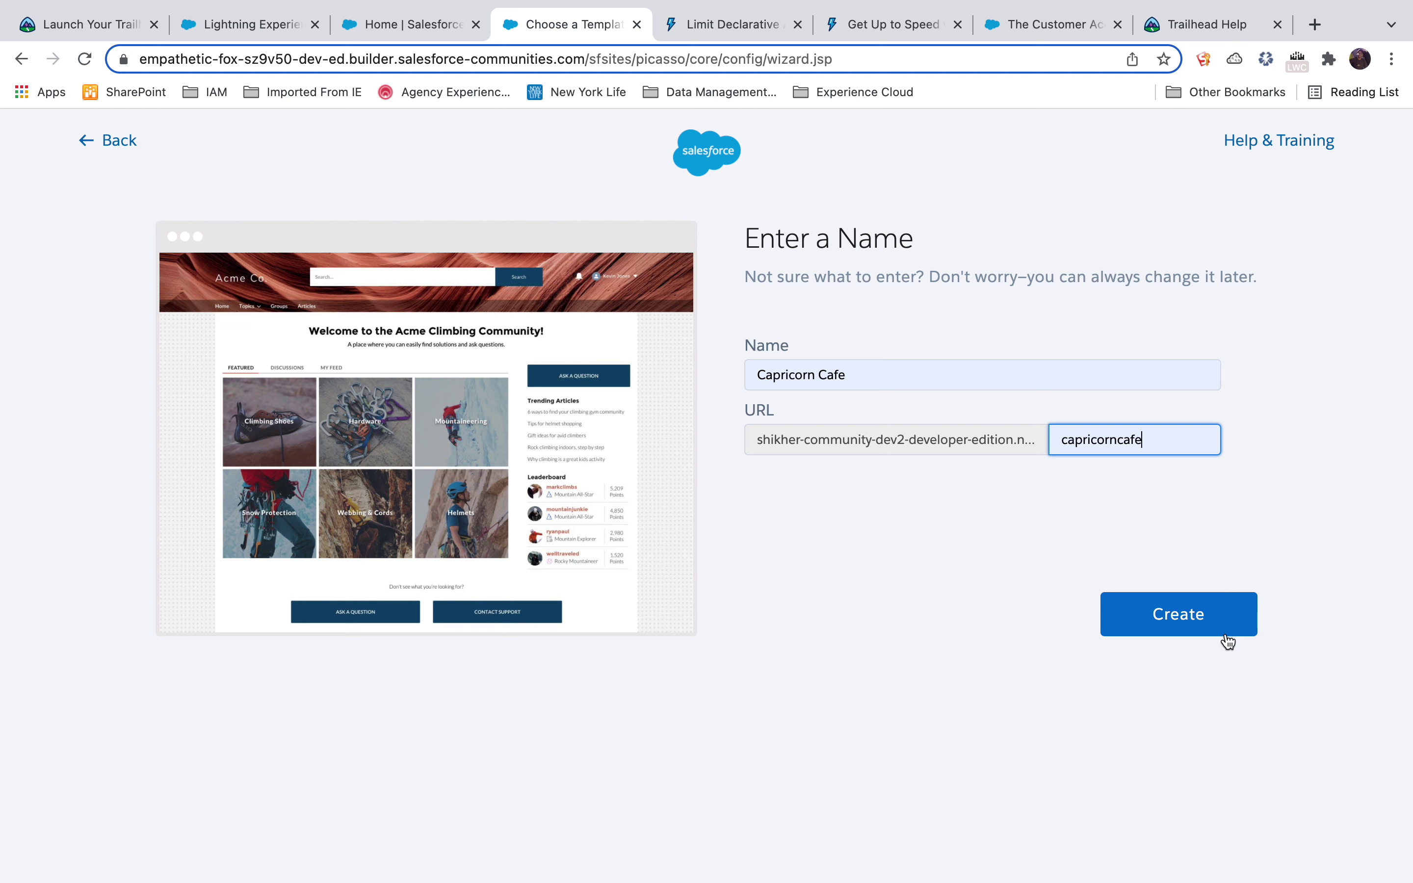
{"action": "left_click", "coordinate": [1211, 625]}
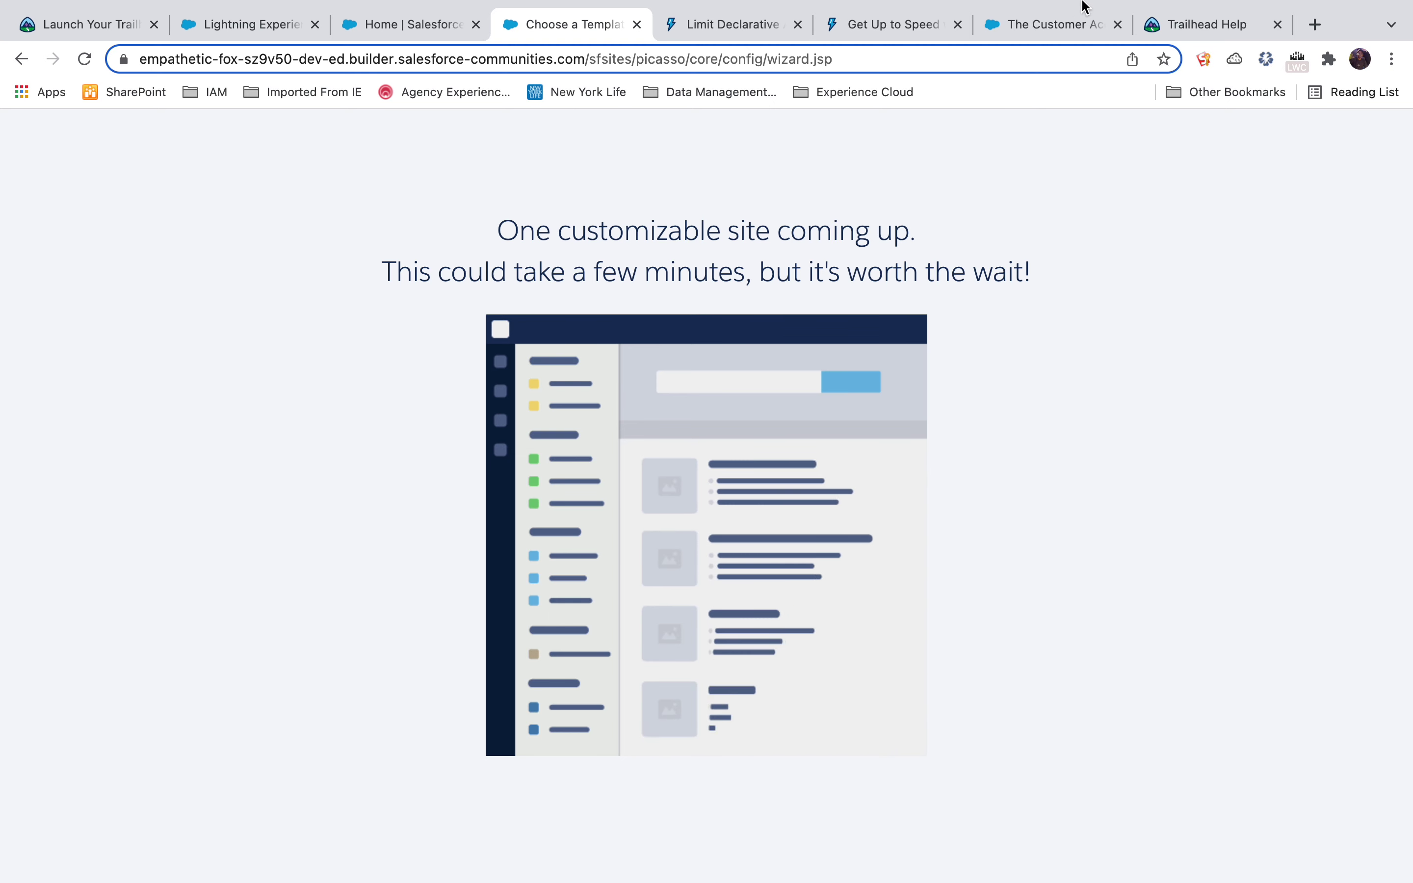
Step: While the site is being built, return to the Salesforce Setup home page
{"action": "mouse_move", "coordinate": [1050, 12]}
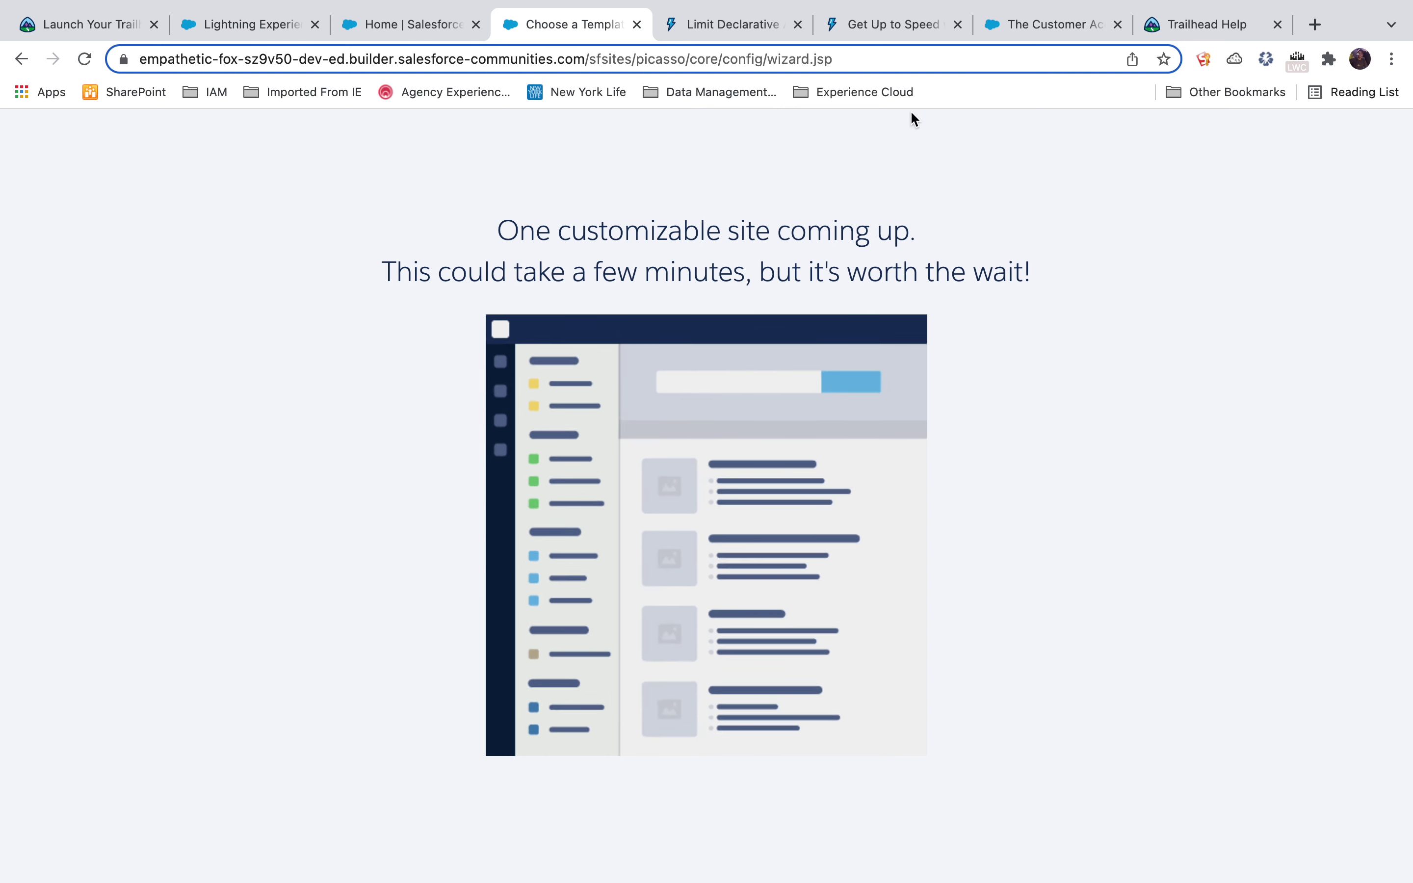
{"action": "mouse_move", "coordinate": [928, 18]}
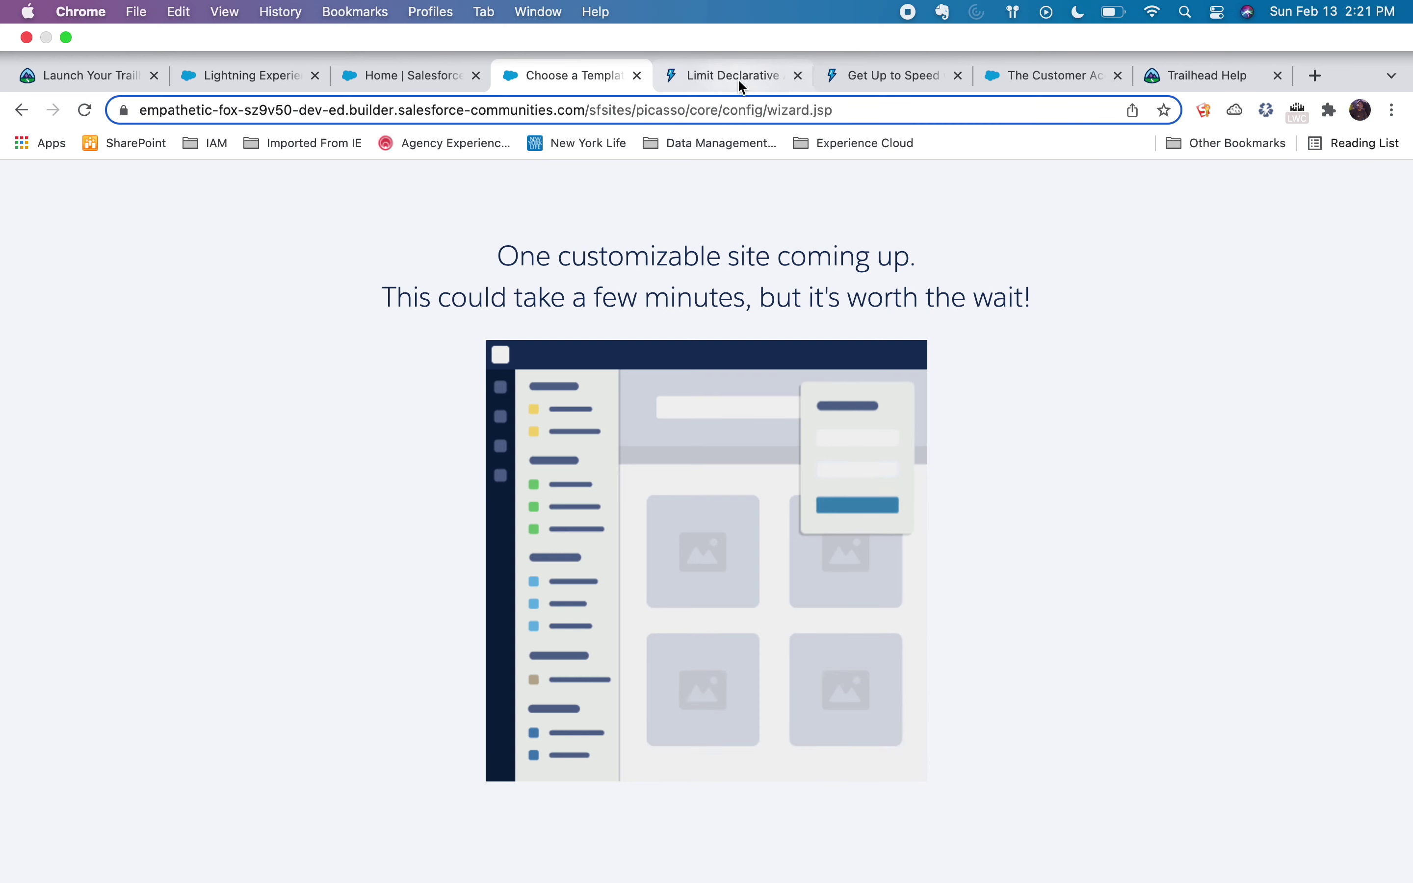
{"action": "left_click", "coordinate": [424, 86]}
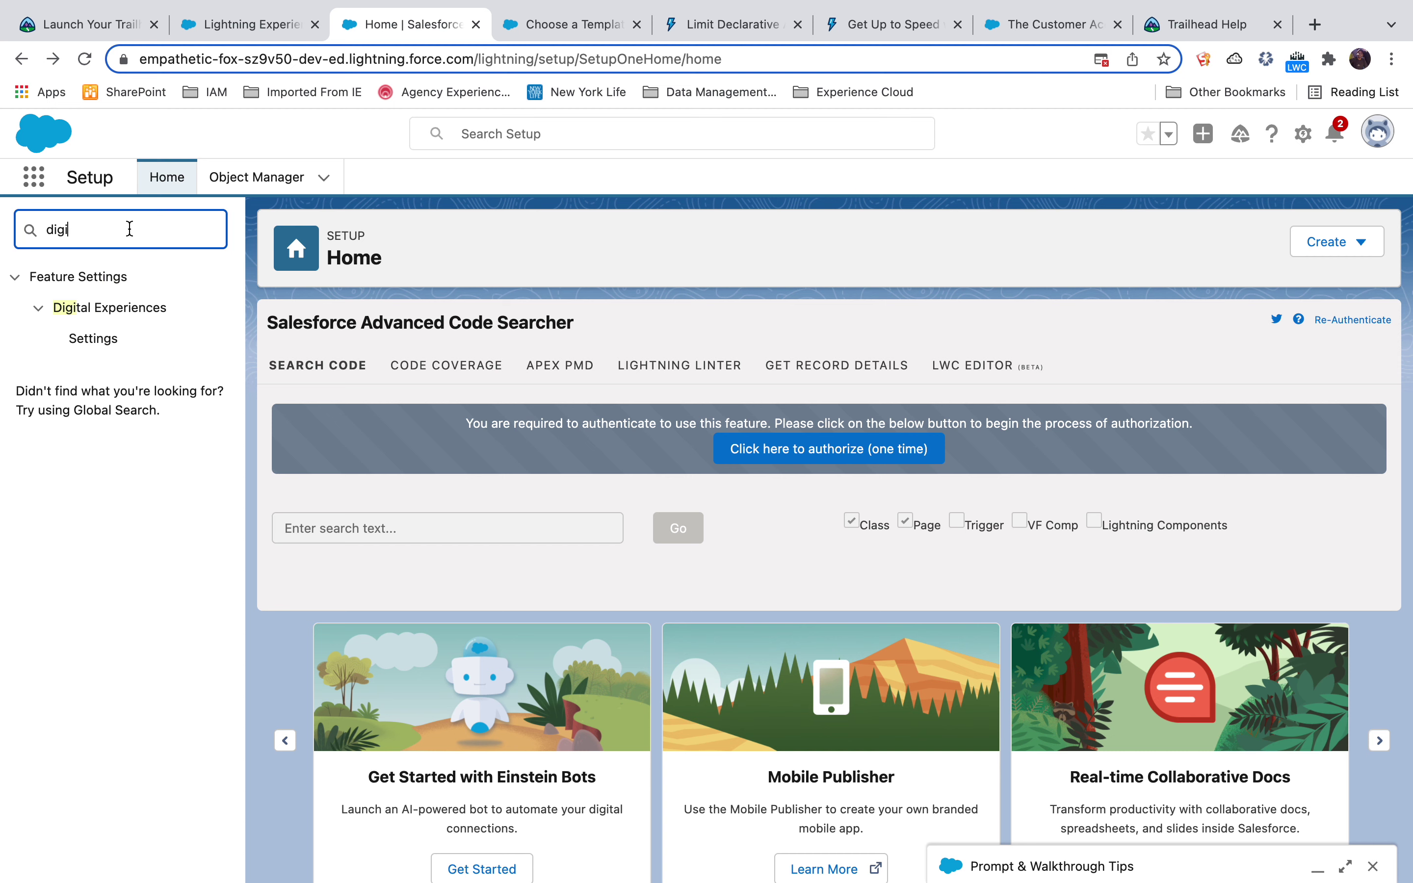
Step: Reload Setup, search Quick Find for 'digit', and browse the Digital Experiences Pages and Settings
{"action": "left_click", "coordinate": [87, 61]}
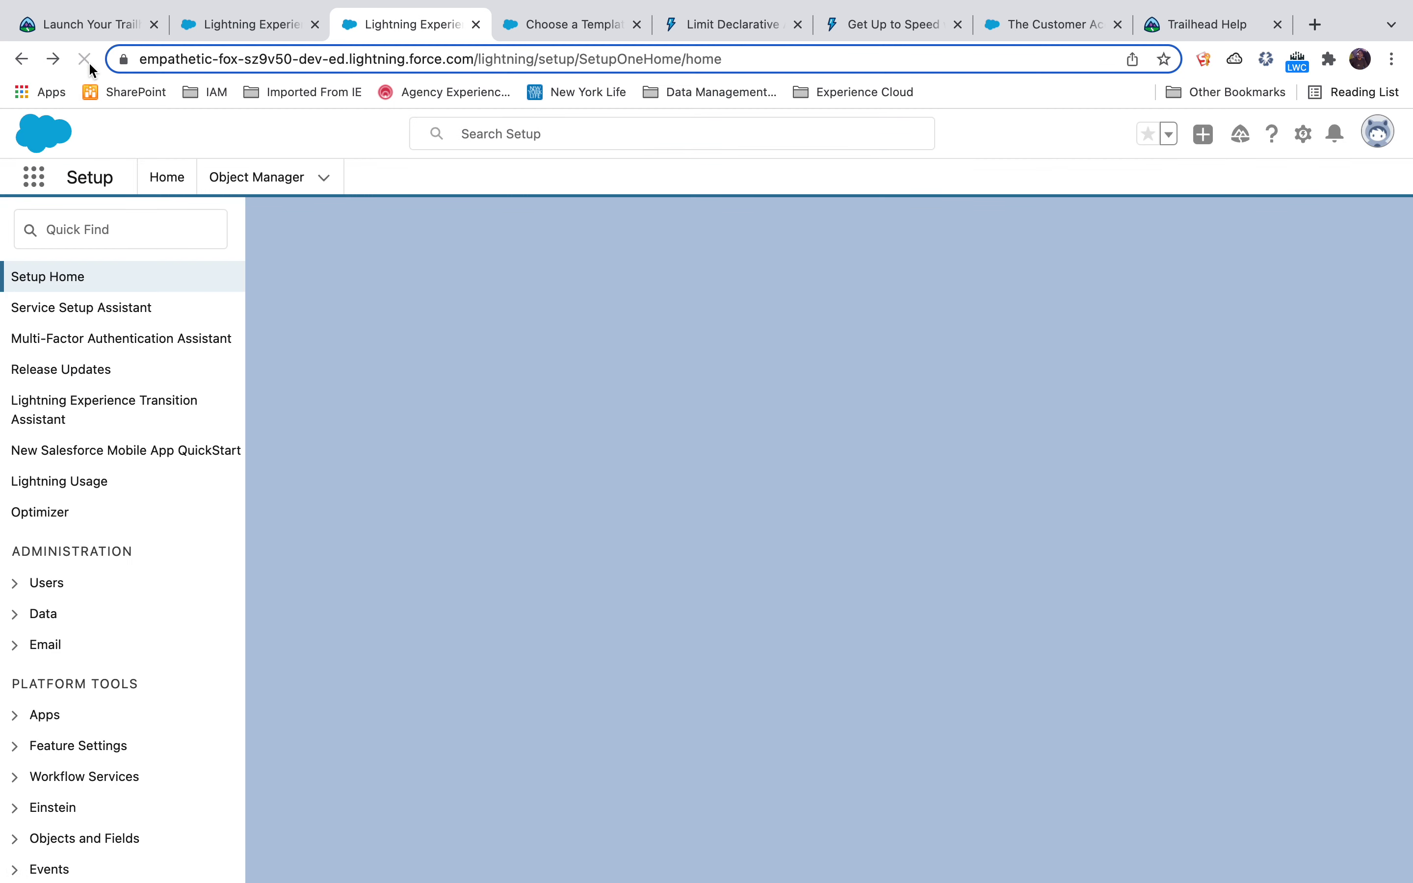
{"action": "type", "text": "digit"}
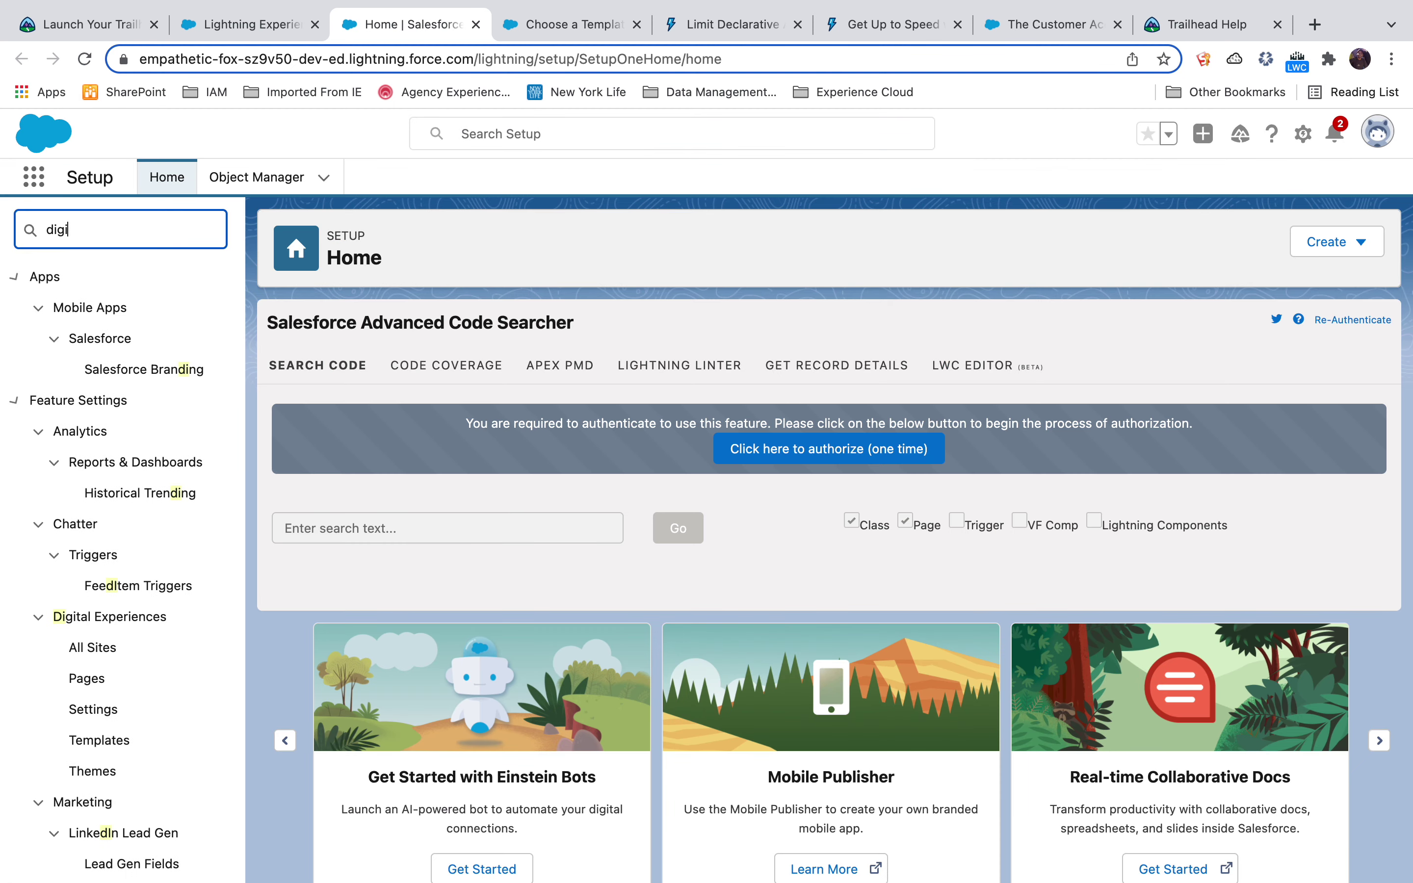
{"action": "left_click", "coordinate": [117, 344]}
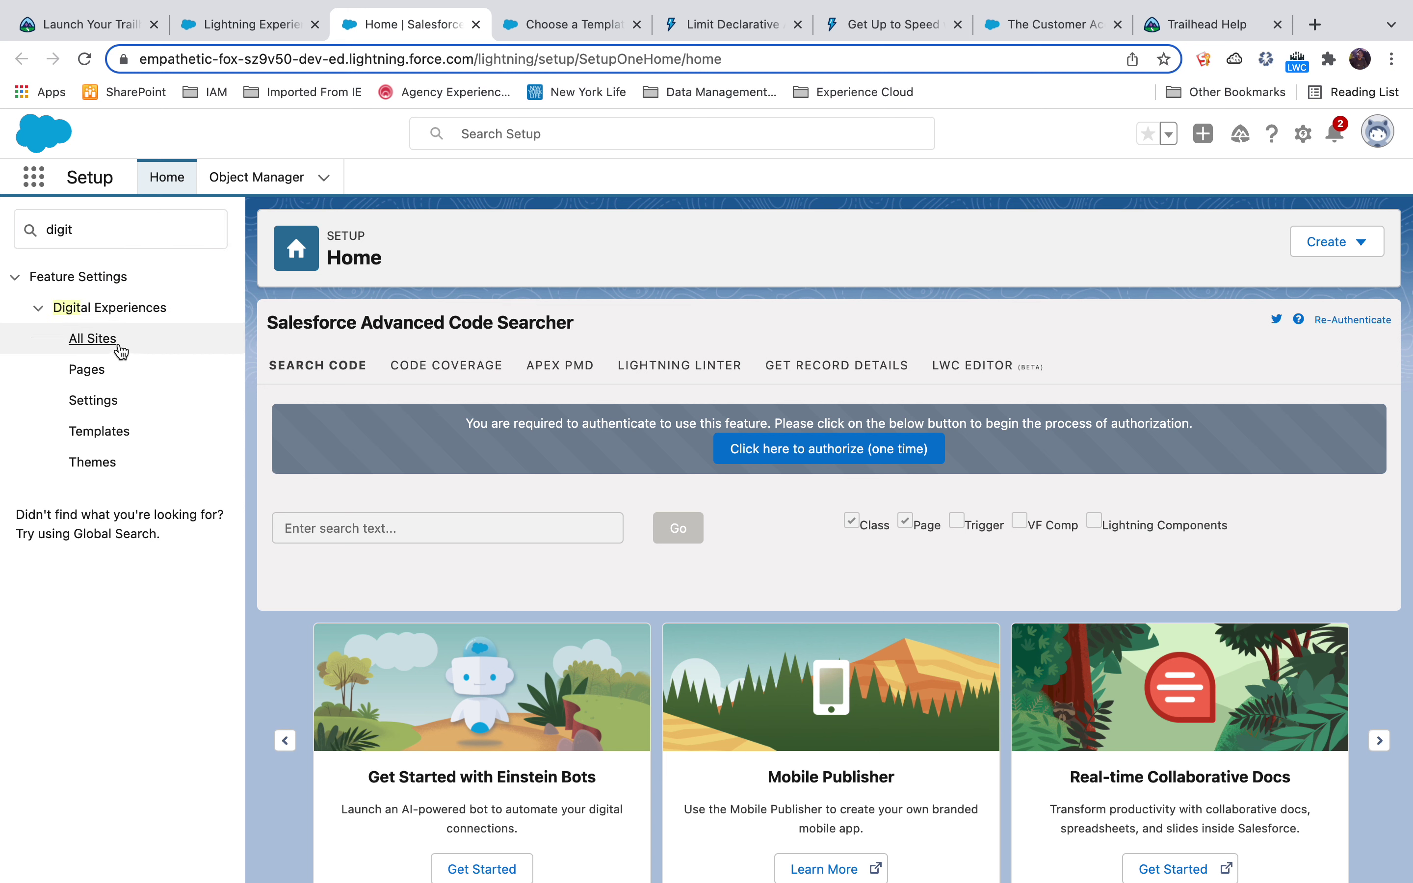
{"action": "left_click", "coordinate": [106, 380]}
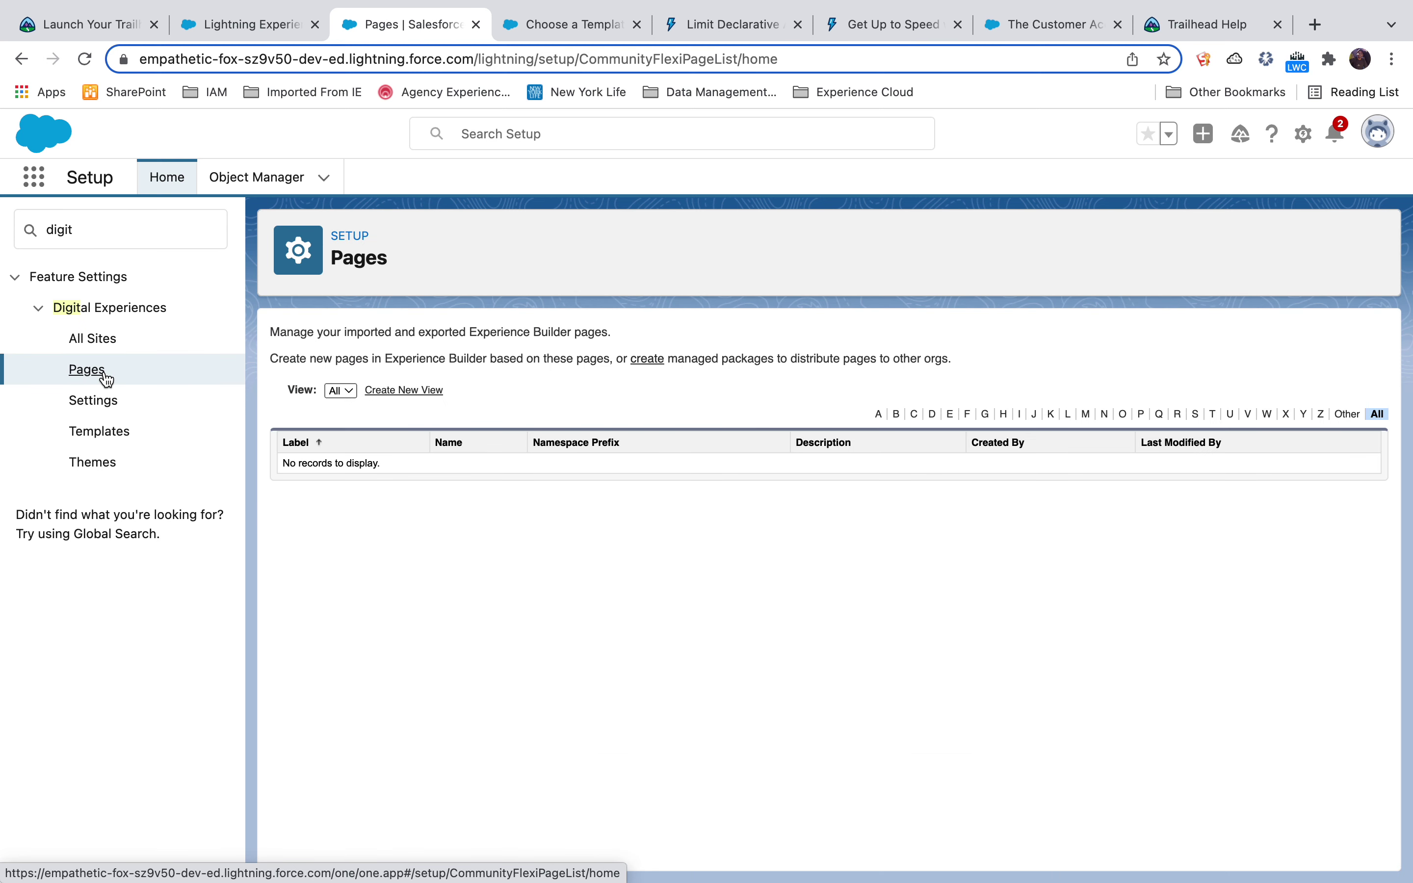
{"action": "left_click", "coordinate": [109, 406]}
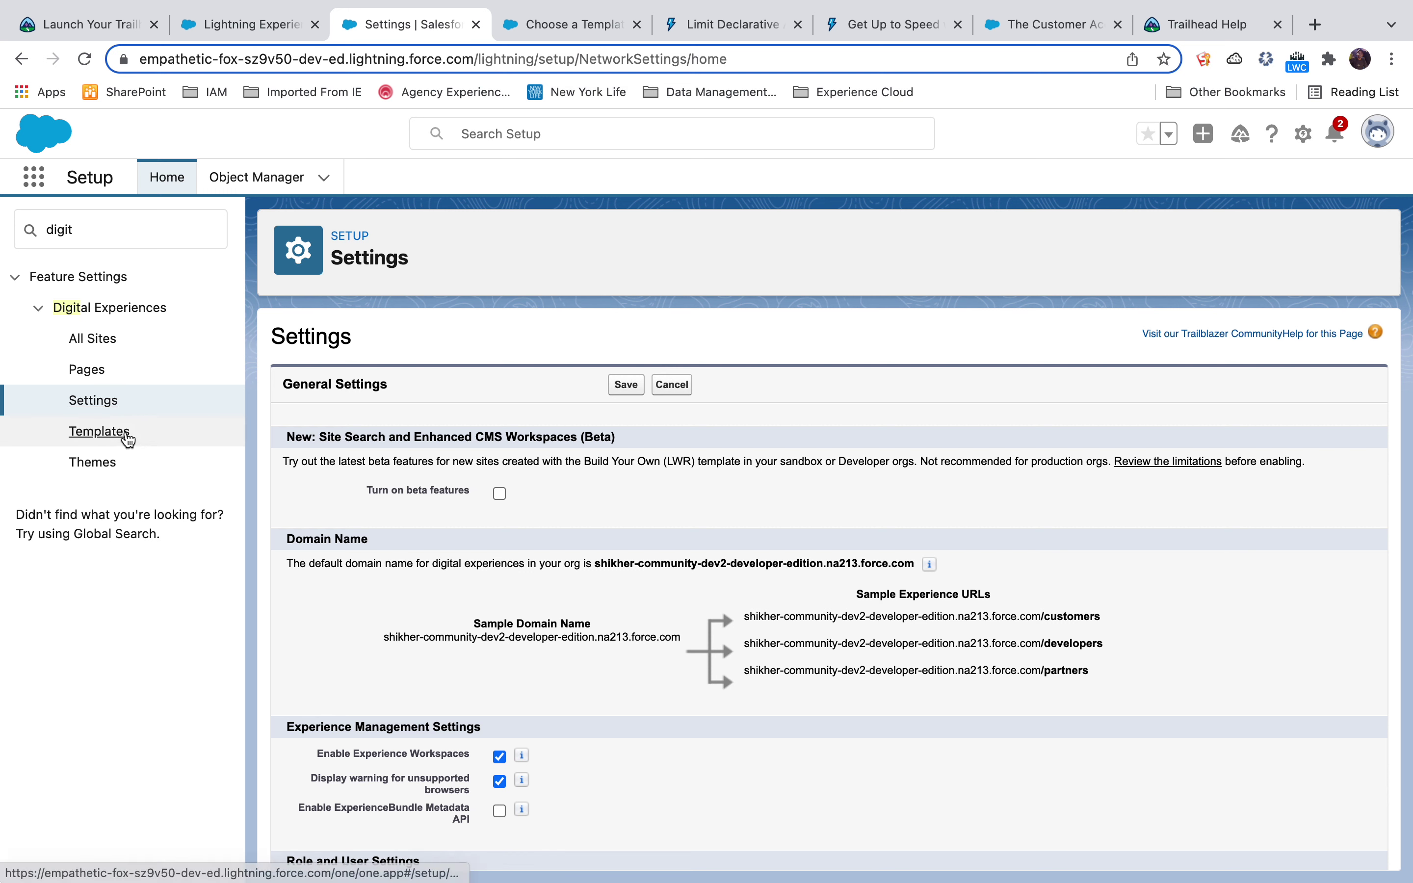
Step: Look through Templates and Themes, check the site's creation progress, then open Settings
{"action": "left_click", "coordinate": [99, 432]}
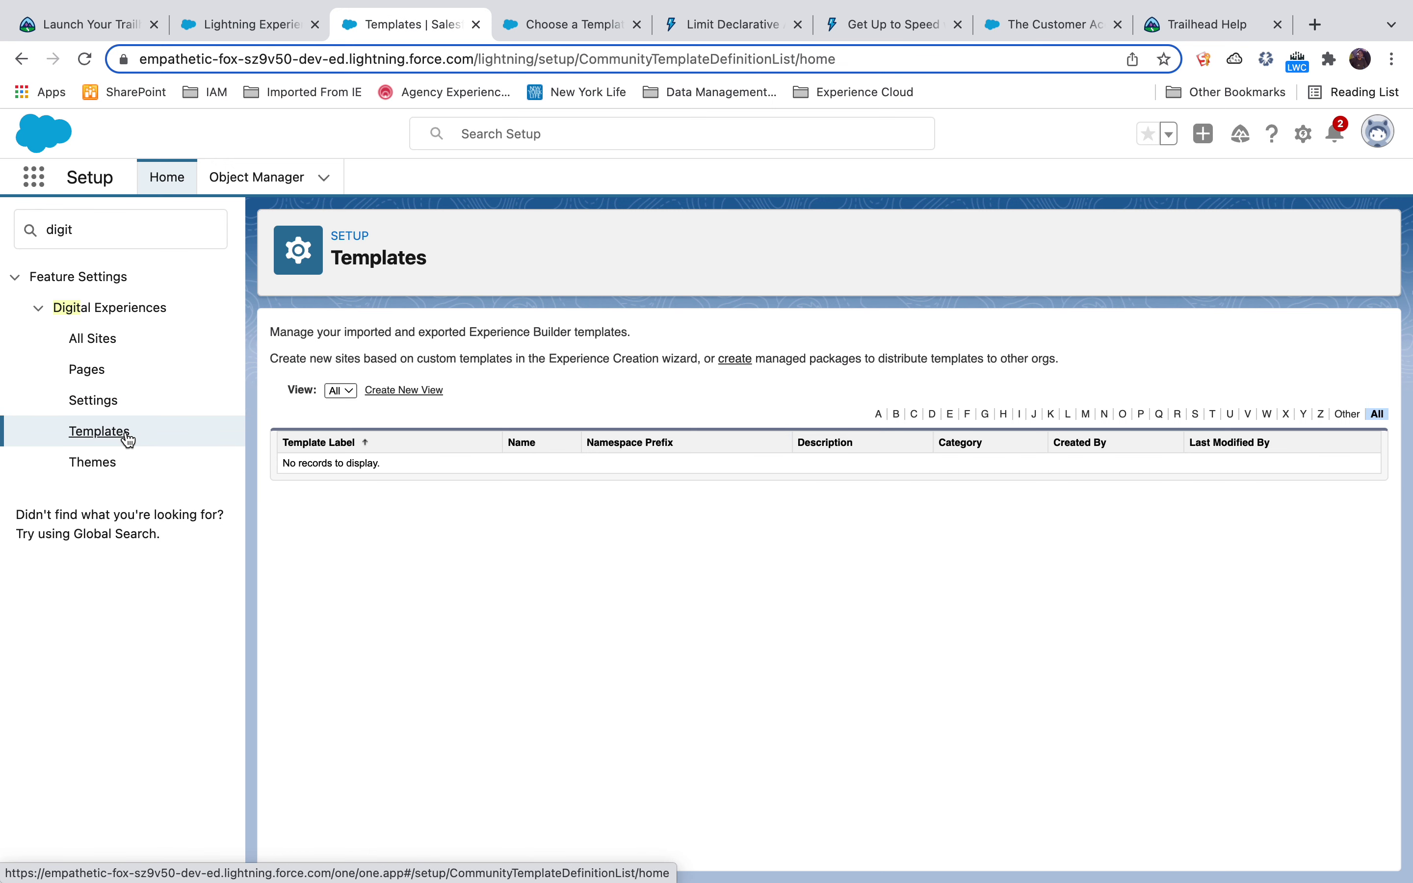
{"action": "left_click", "coordinate": [130, 463]}
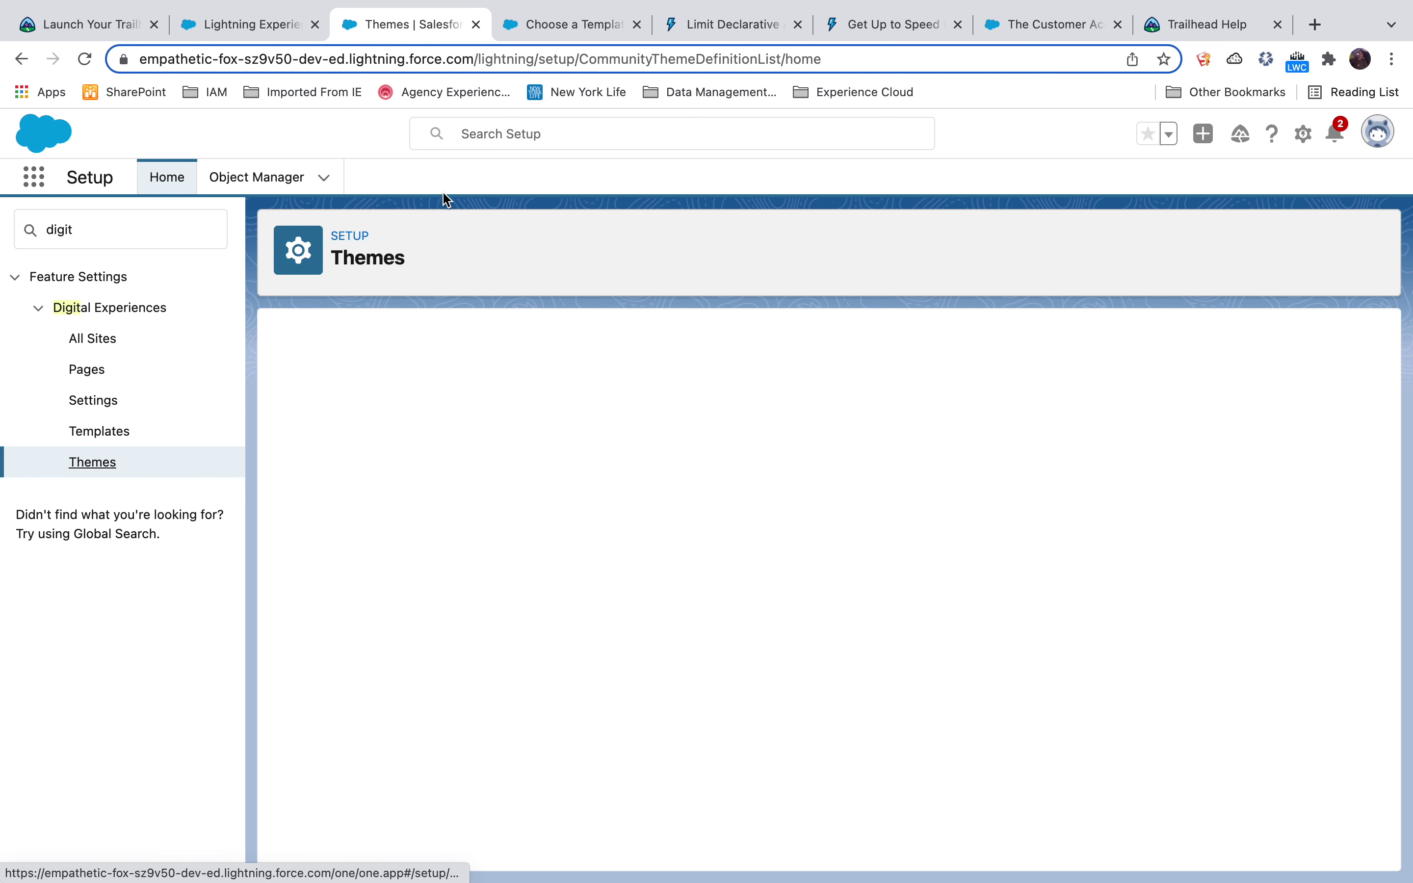
{"action": "left_click", "coordinate": [581, 24]}
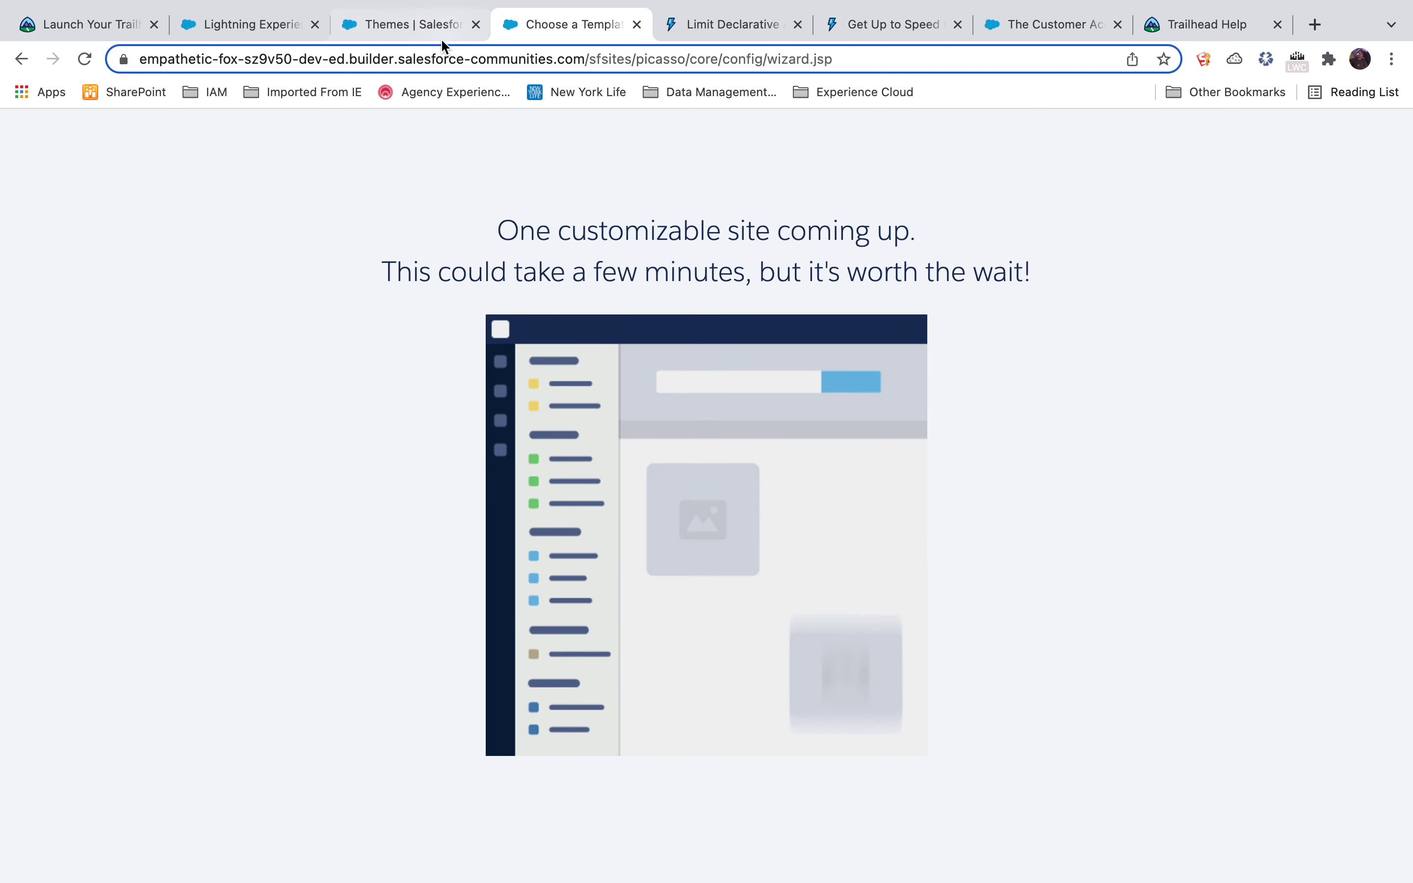
{"action": "left_click", "coordinate": [410, 26]}
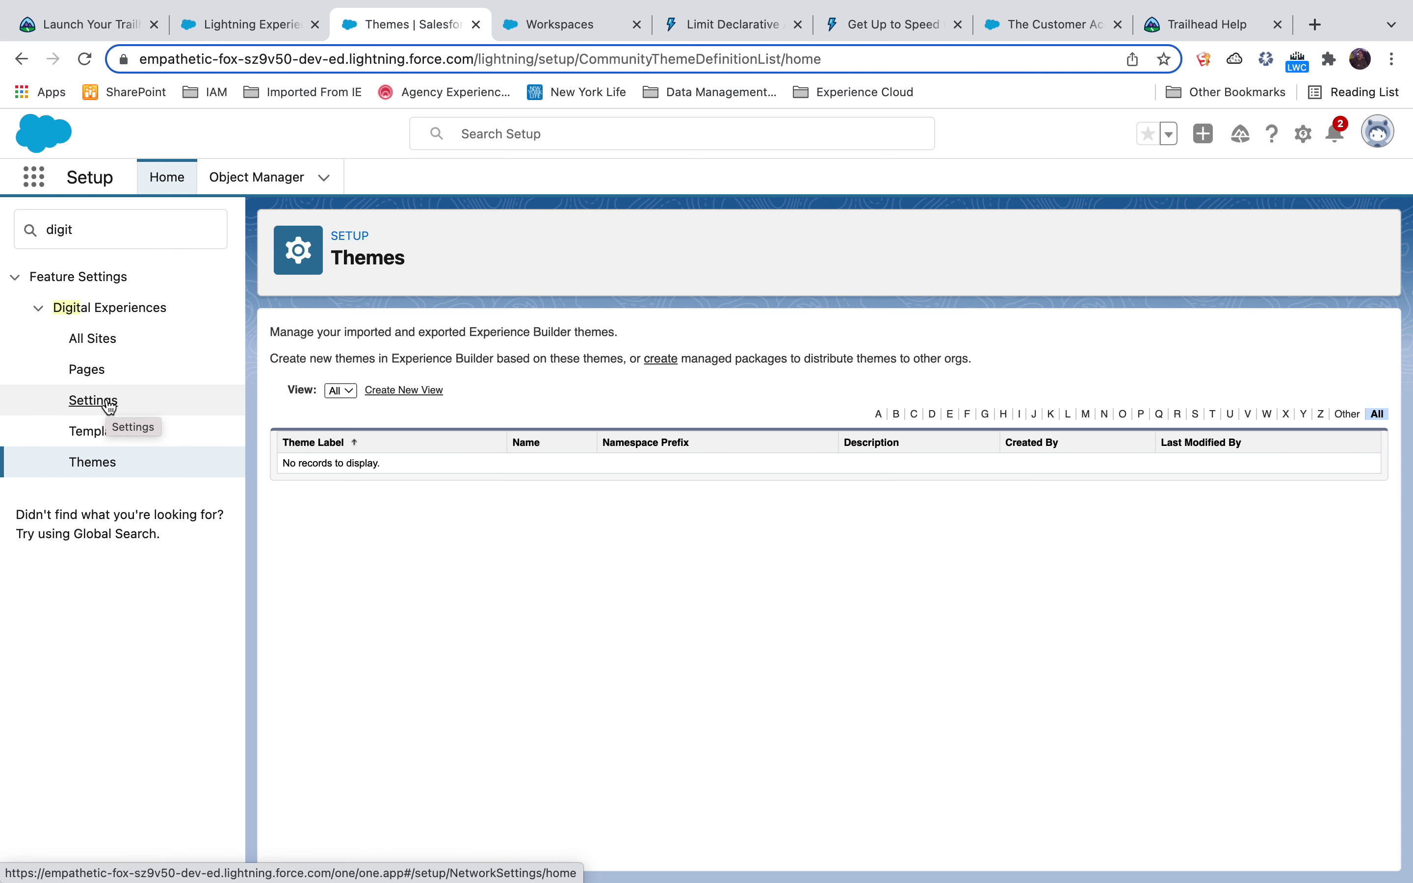
{"action": "left_click", "coordinate": [108, 406]}
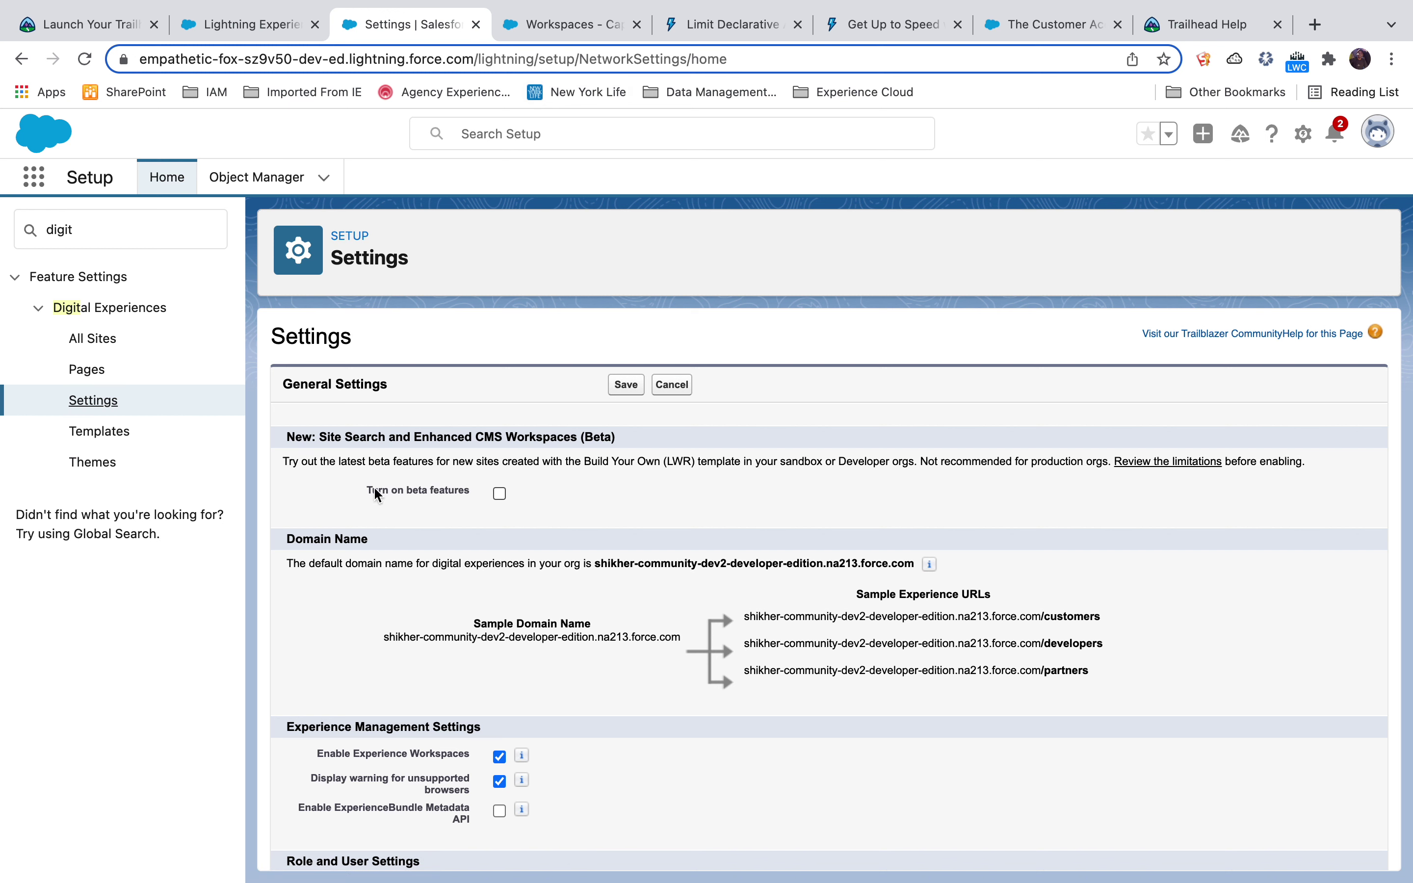
Step: Turn on beta features and enable the ExperienceBundle Metadata API in Digital Experiences Settings
{"action": "left_click_drag", "start_coordinate": [365, 490], "coordinate": [422, 500]}
{"action": "left_click", "coordinate": [499, 493]}
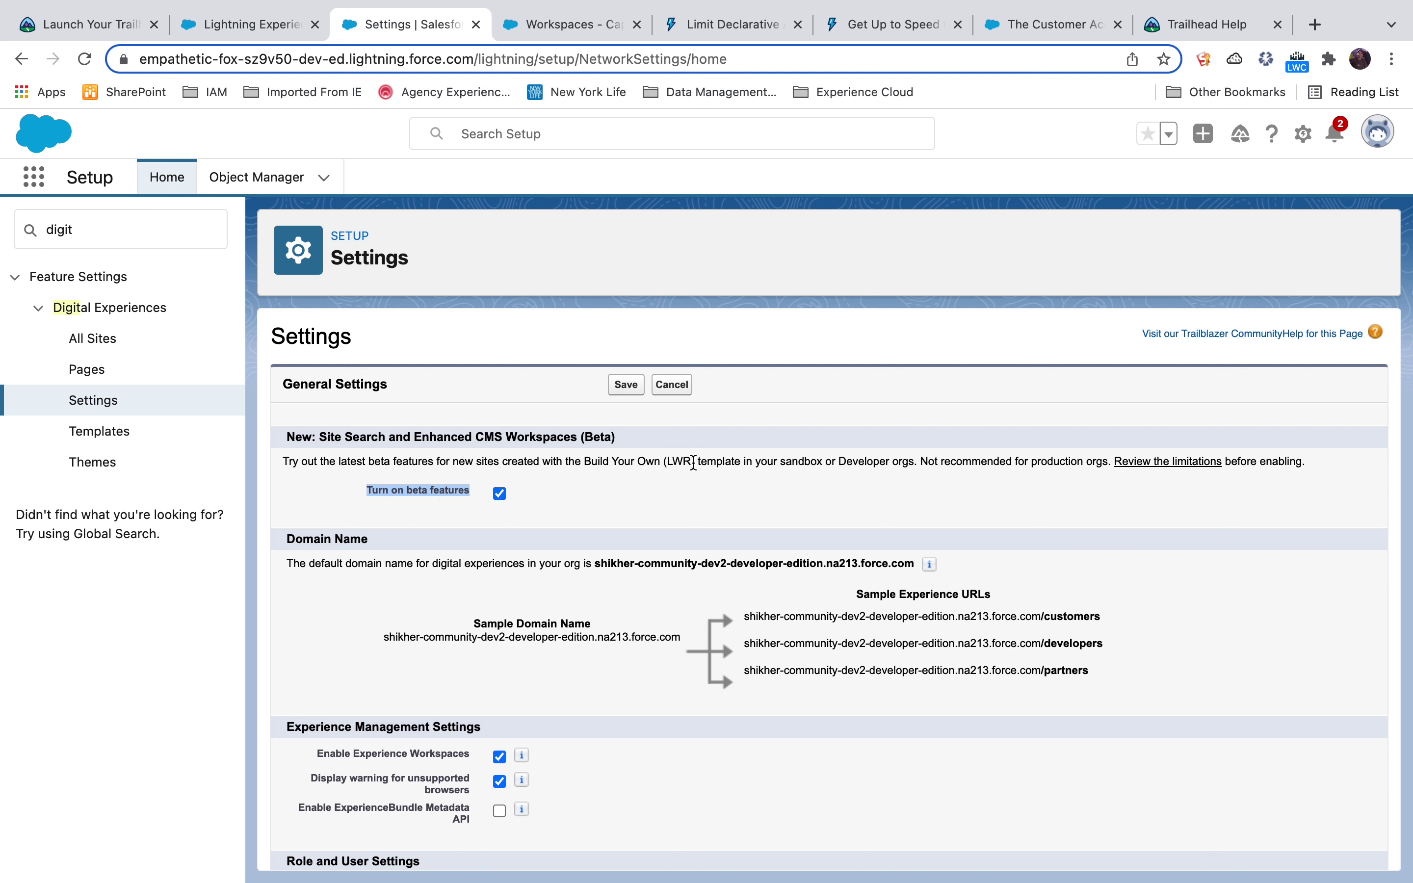
{"action": "scroll", "coordinate": [631, 483], "scroll_direction": "down", "scroll_amount": 3}
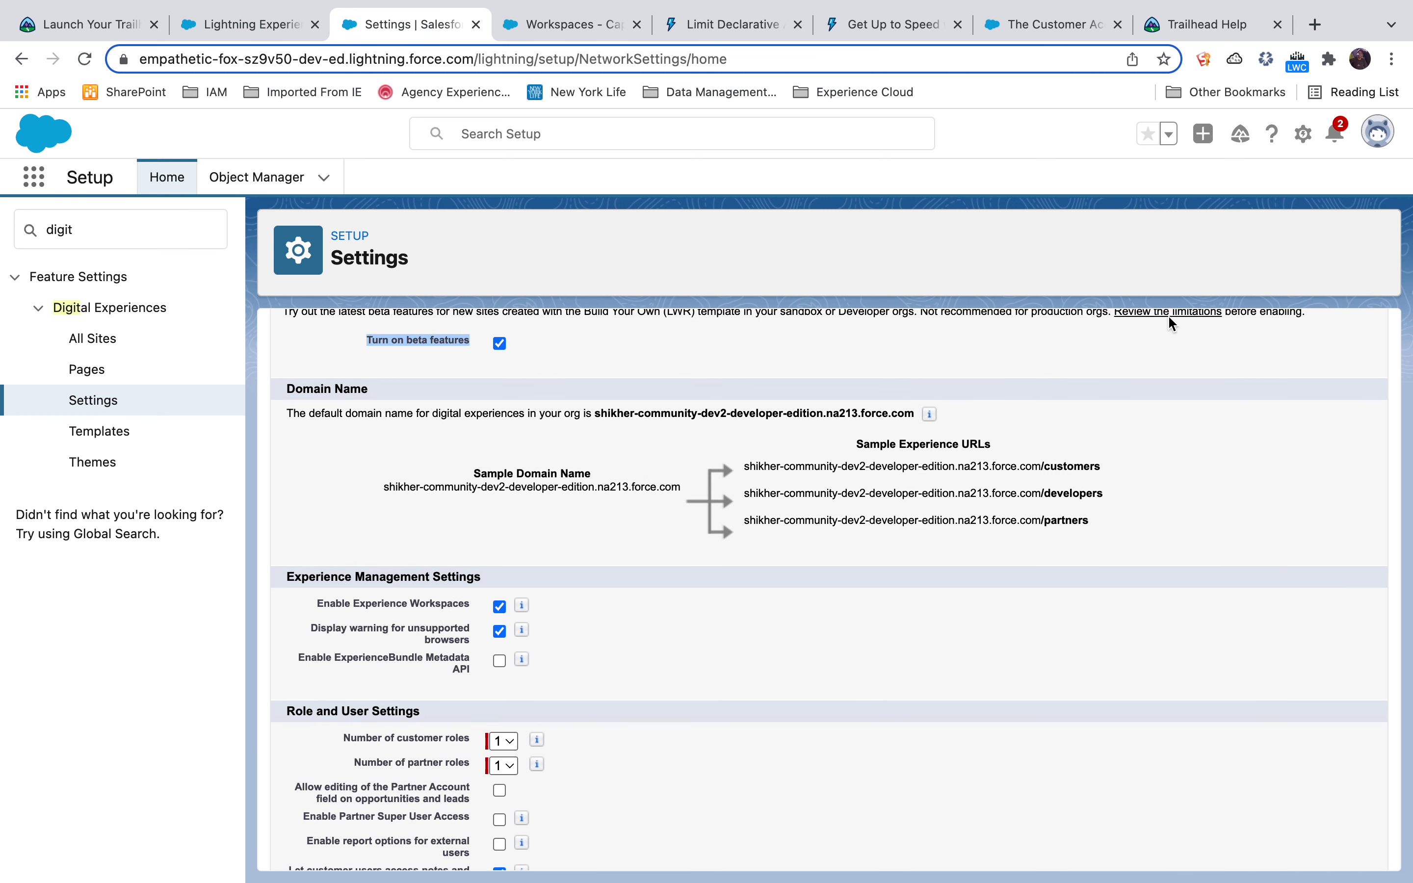
{"action": "scroll", "coordinate": [599, 645], "scroll_direction": "down", "scroll_amount": 3}
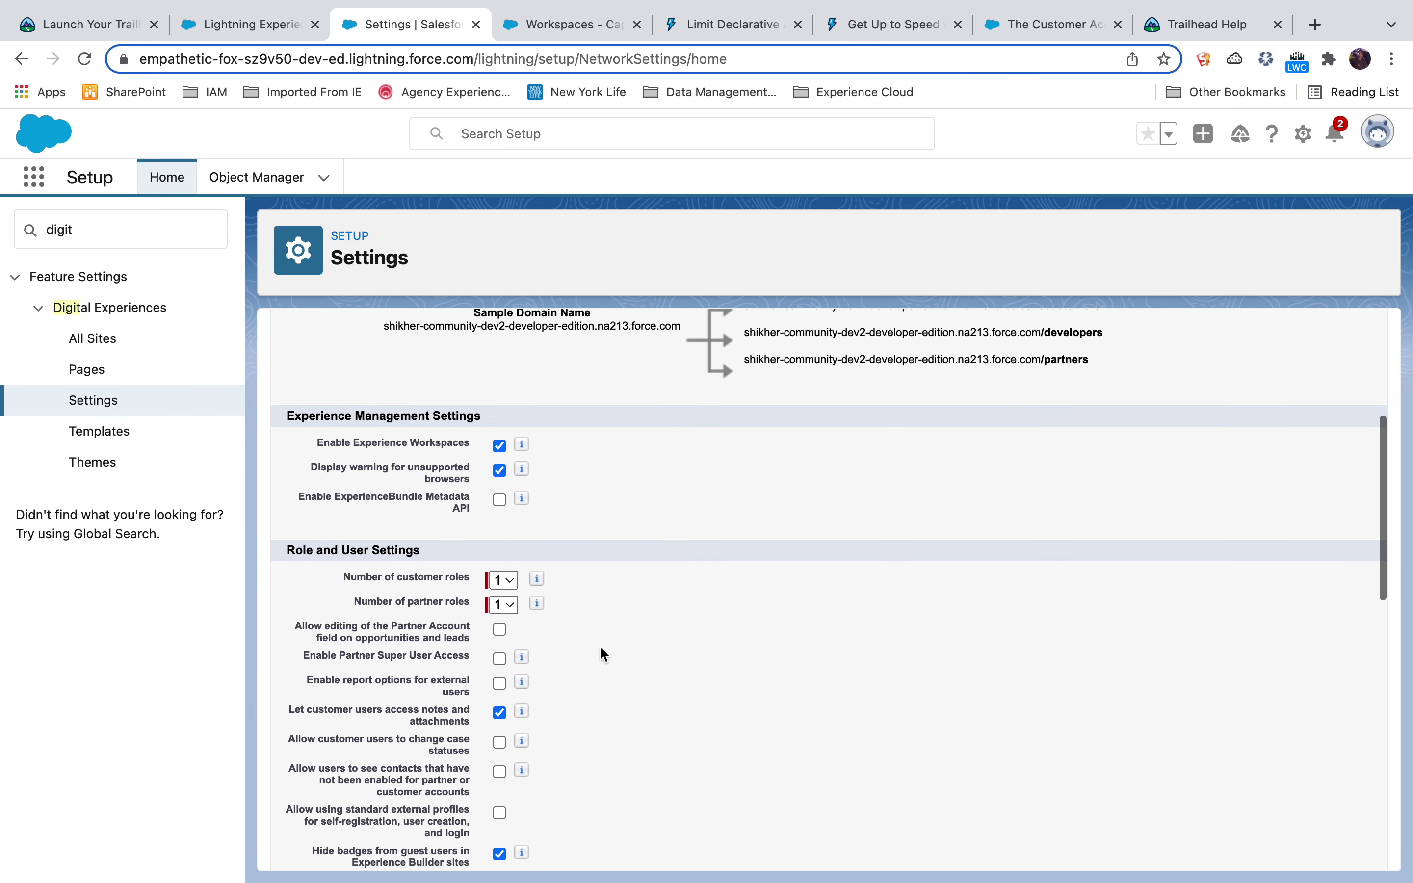
{"action": "left_click_drag", "start_coordinate": [288, 480], "coordinate": [431, 505]}
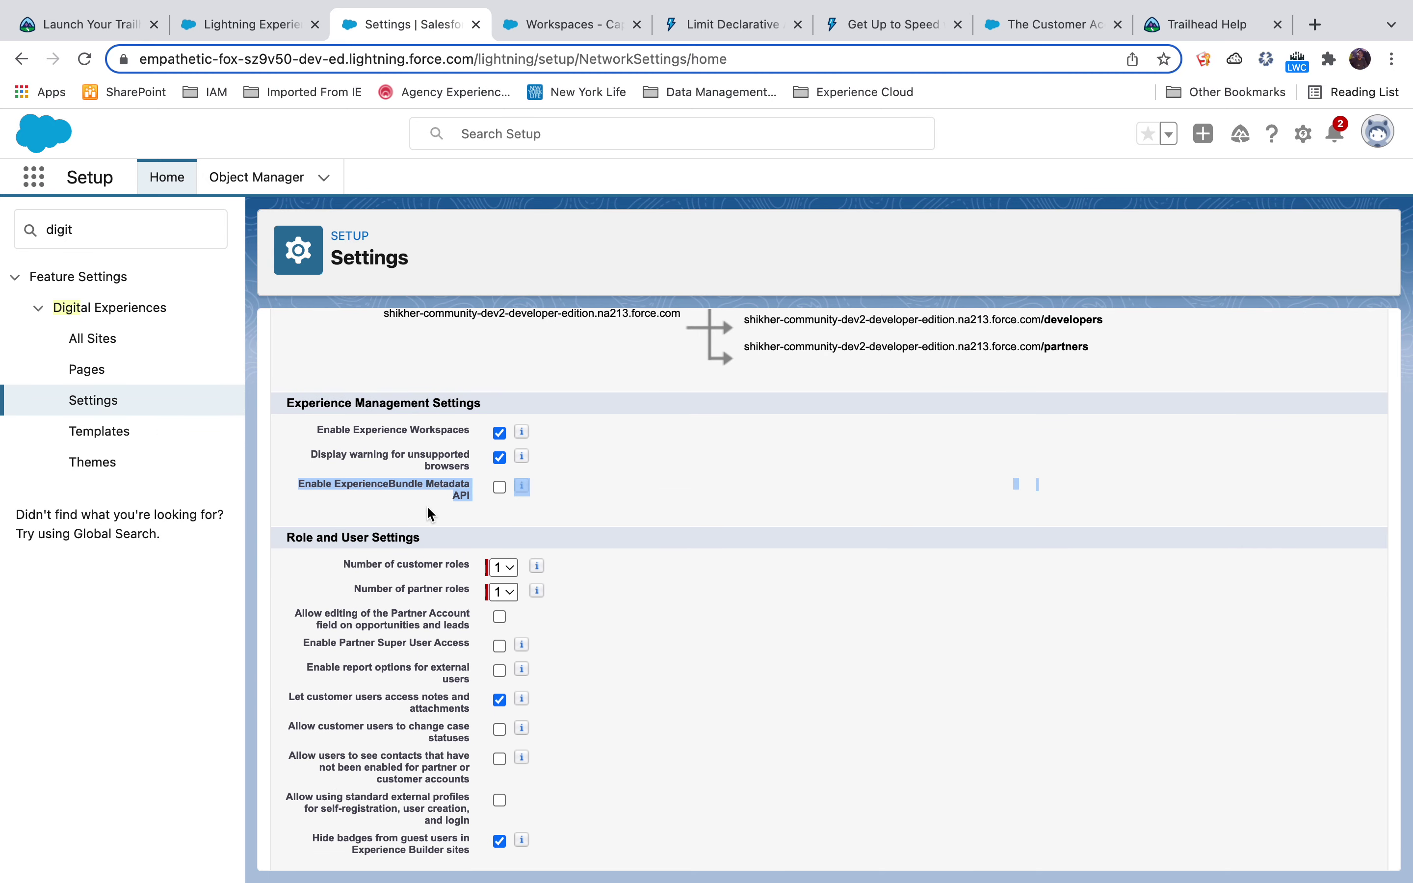
{"action": "left_click", "coordinate": [502, 490]}
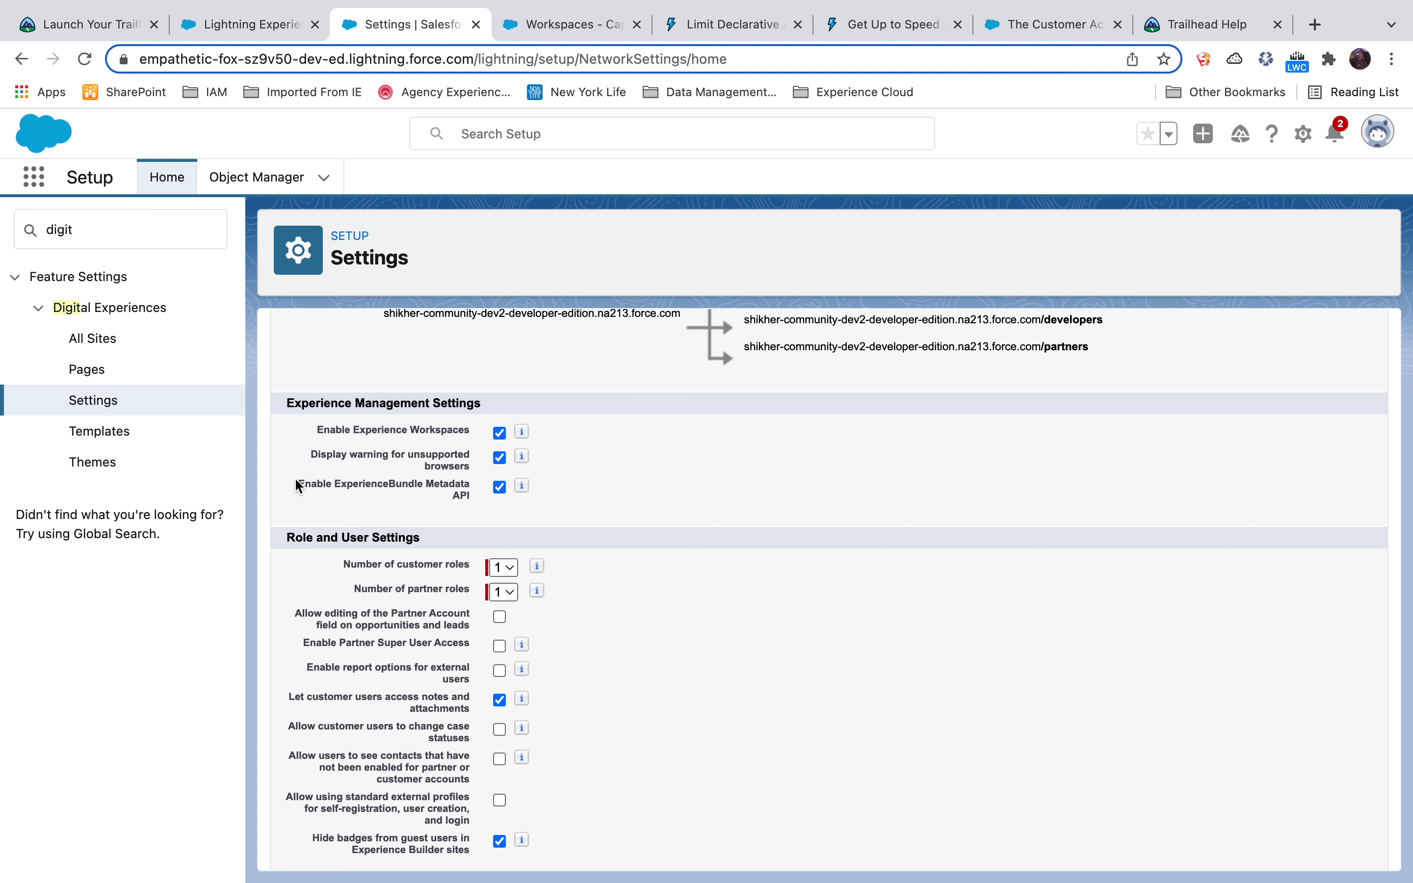
Step: Review the customer roles and user settings, then go to the Capricorn Cafe Workspaces home
{"action": "left_click_drag", "start_coordinate": [298, 486], "coordinate": [463, 512]}
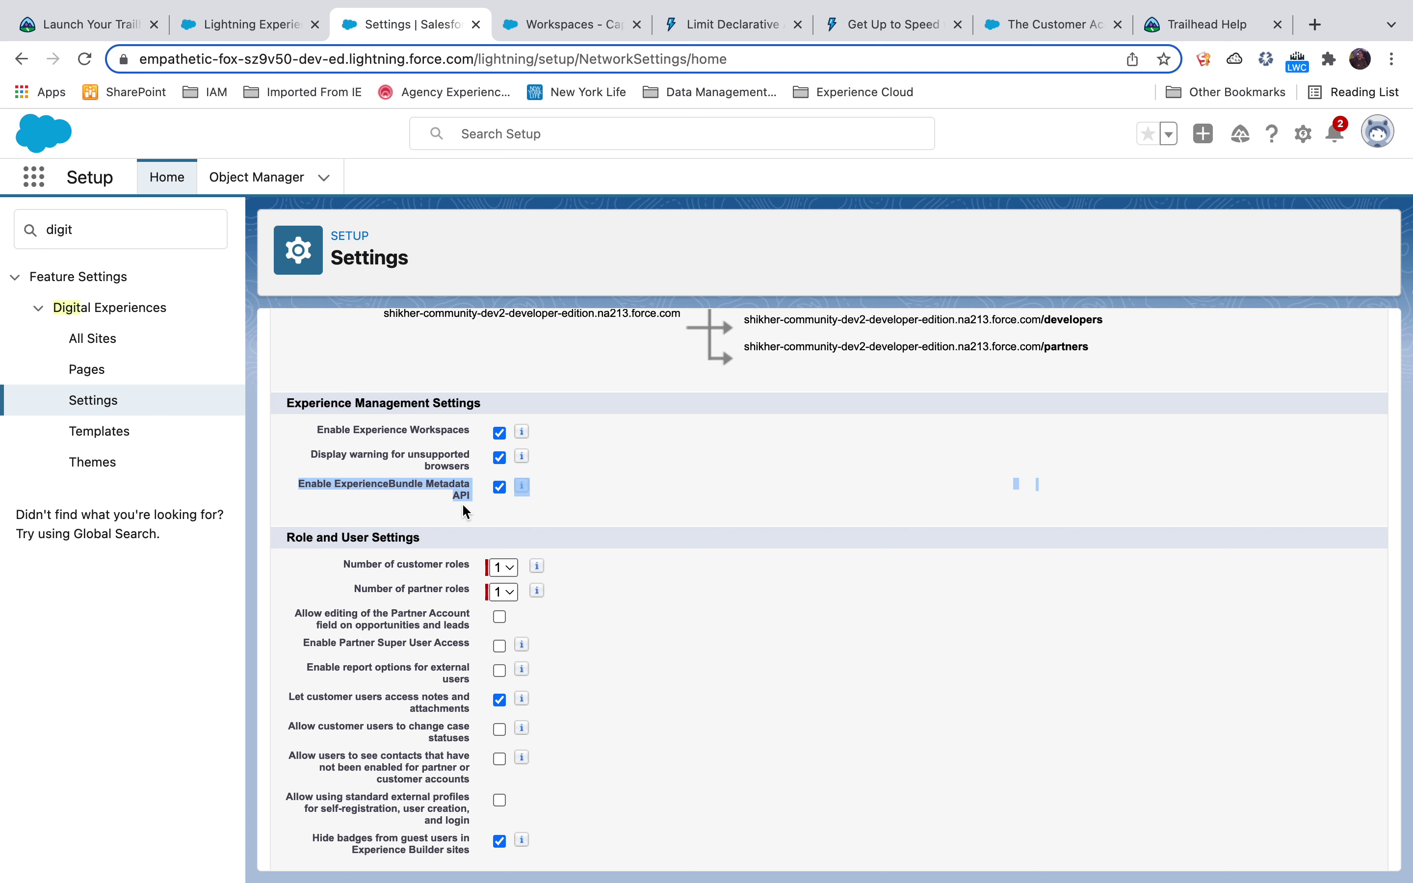
{"action": "left_click_drag", "start_coordinate": [337, 570], "coordinate": [635, 757]}
{"action": "left_click", "coordinate": [353, 566]}
{"action": "left_click", "coordinate": [633, 748]}
{"action": "scroll", "coordinate": [635, 748], "scroll_direction": "down", "scroll_amount": 3}
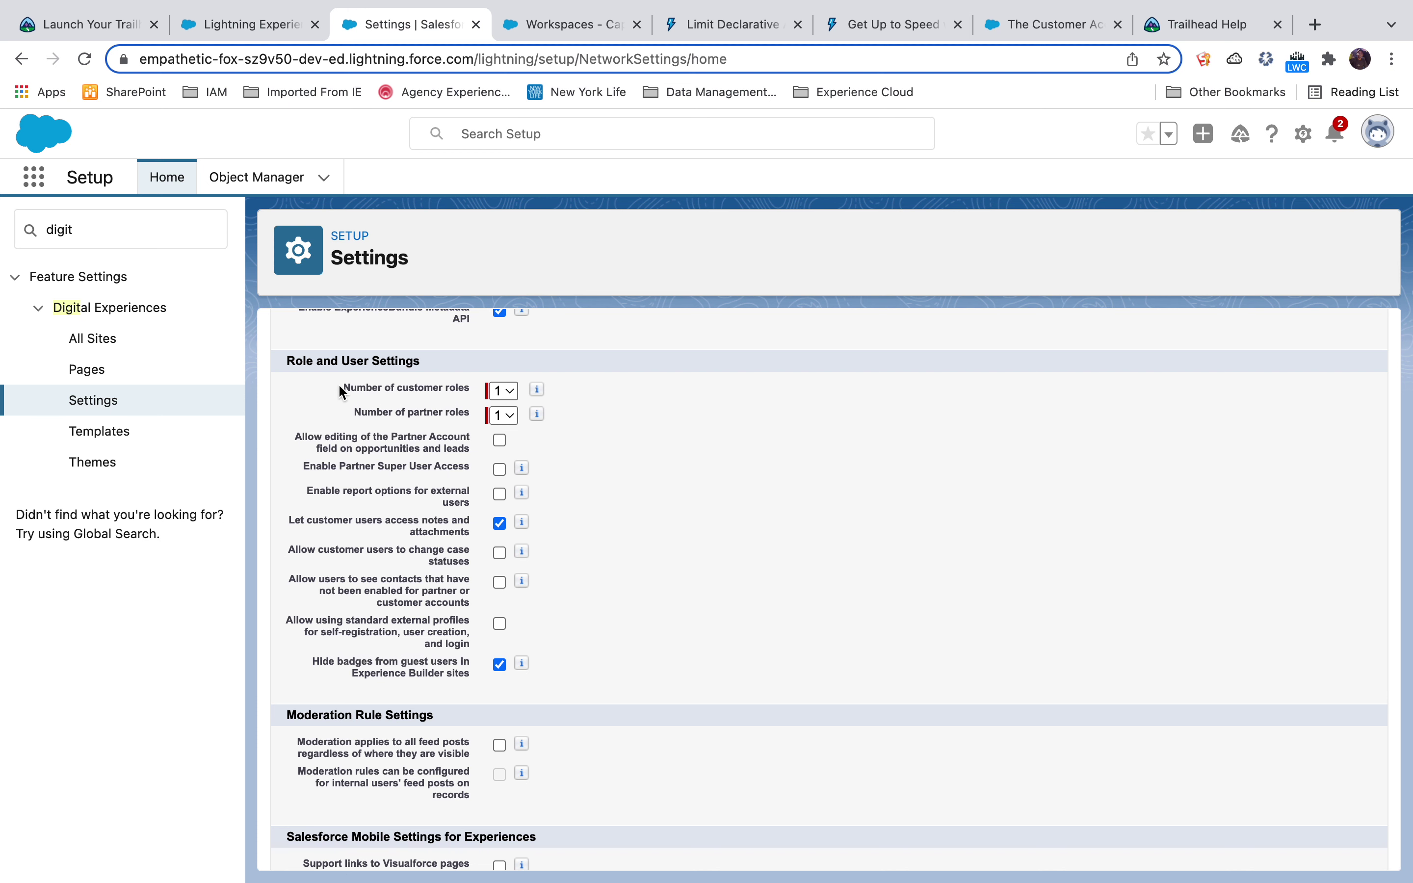
{"action": "left_click_drag", "start_coordinate": [337, 383], "coordinate": [557, 662]}
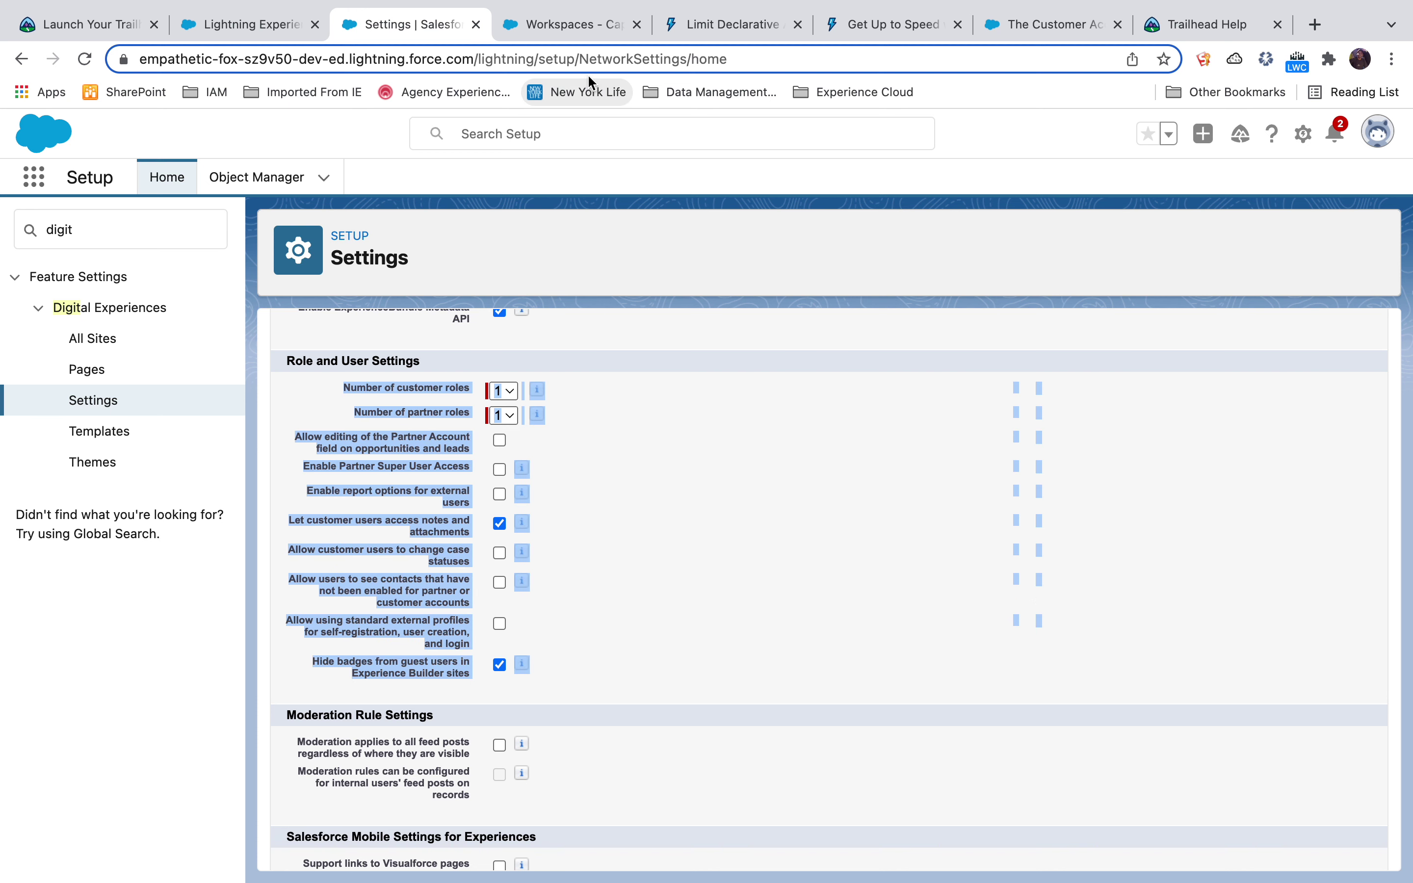
{"action": "left_click", "coordinate": [571, 27]}
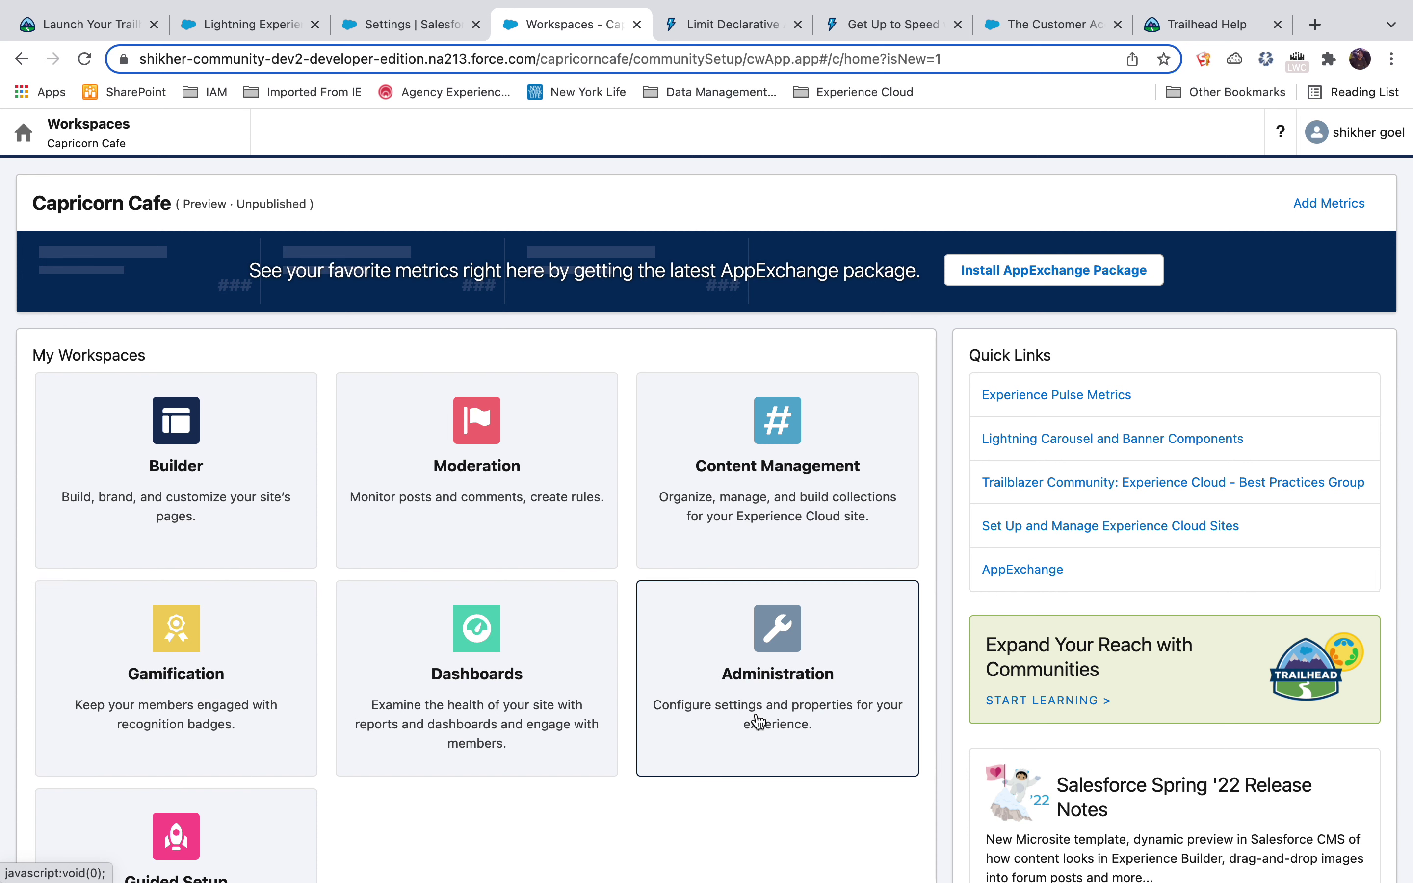
{"action": "scroll", "coordinate": [758, 723], "scroll_direction": "down", "scroll_amount": 3}
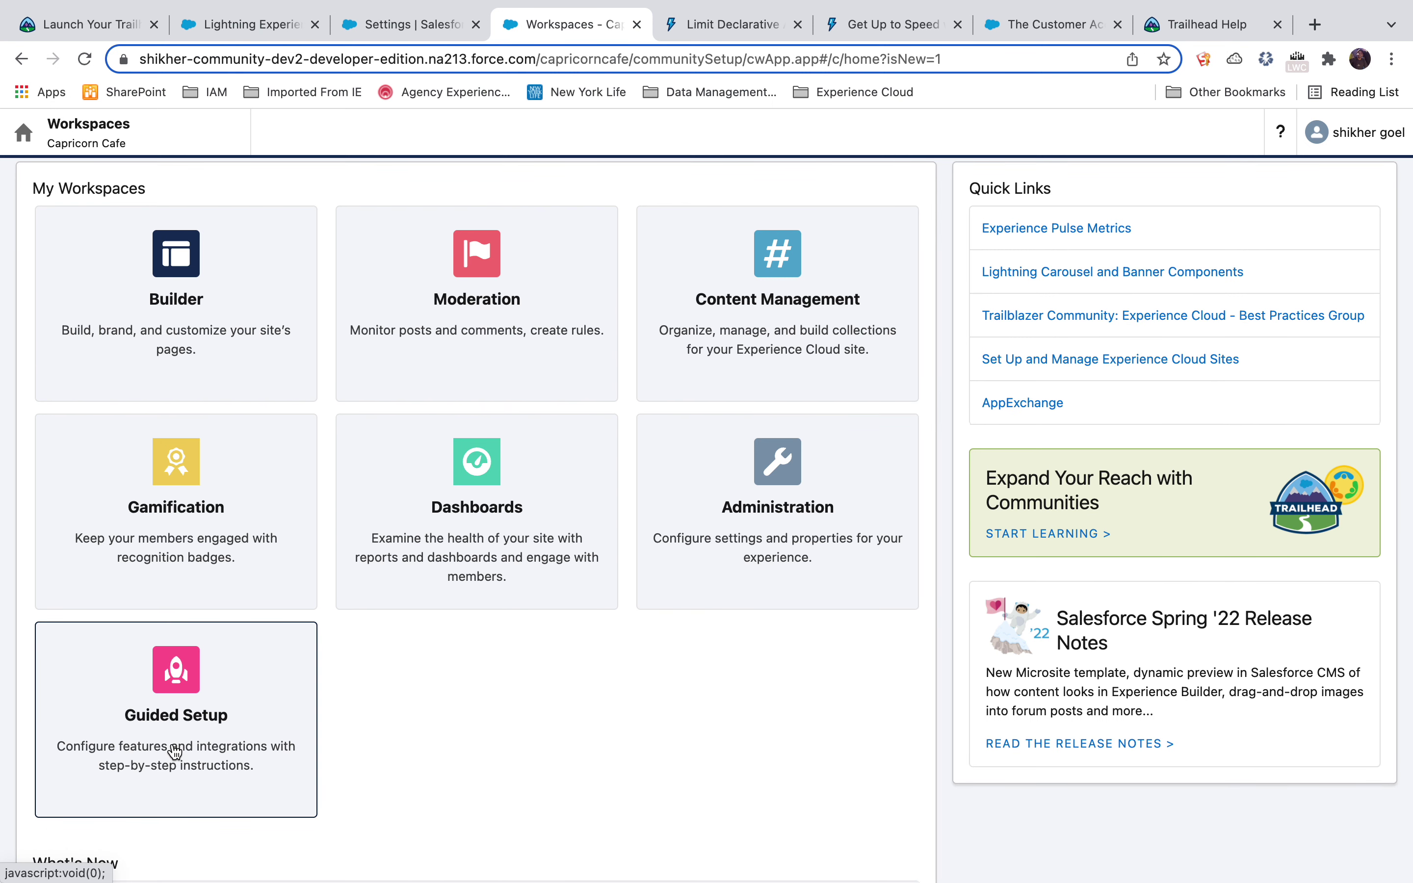
{"action": "scroll", "coordinate": [307, 676], "scroll_direction": "up", "scroll_amount": 3}
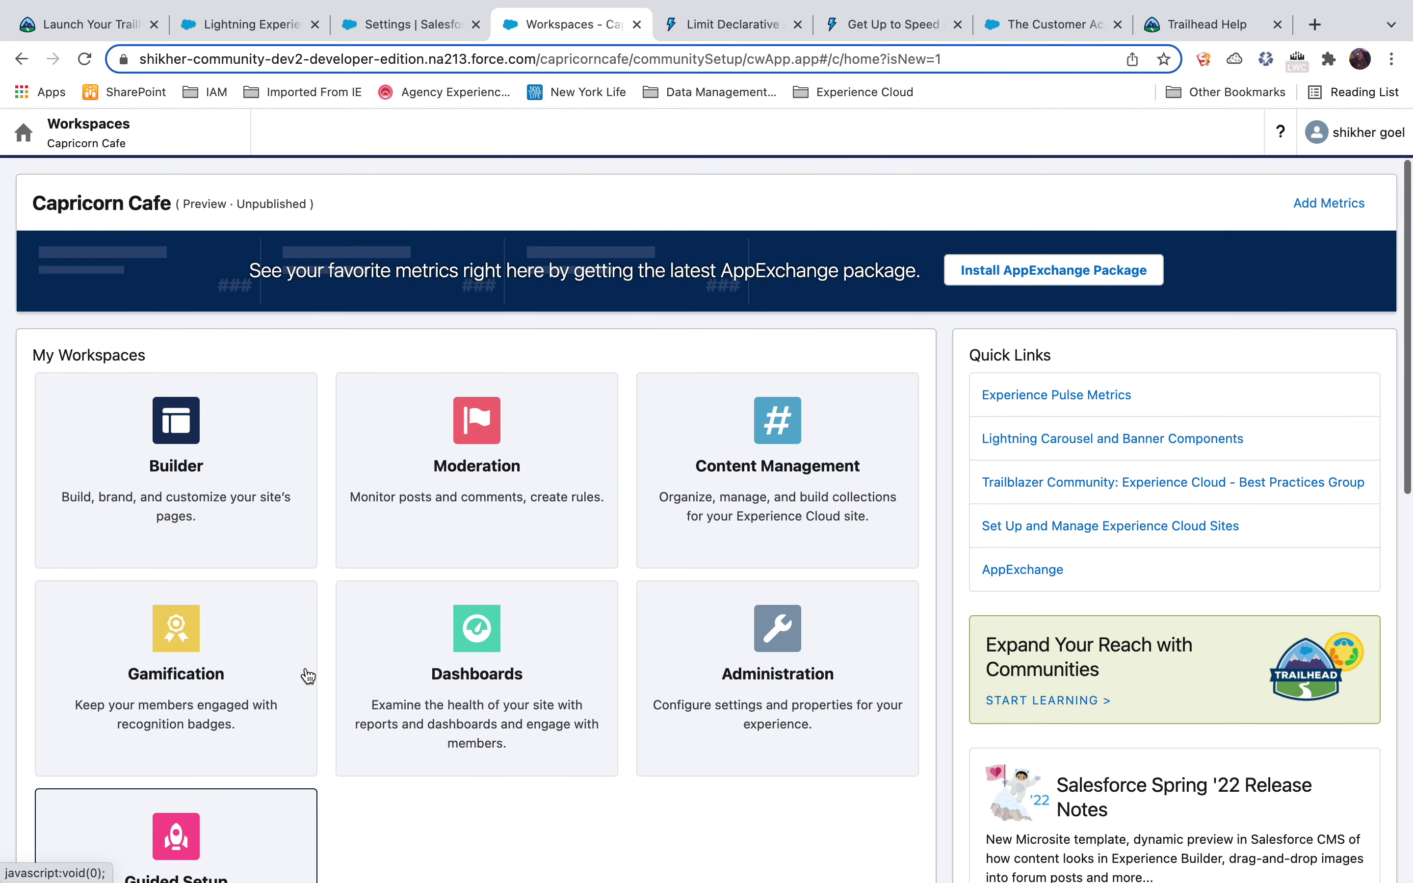